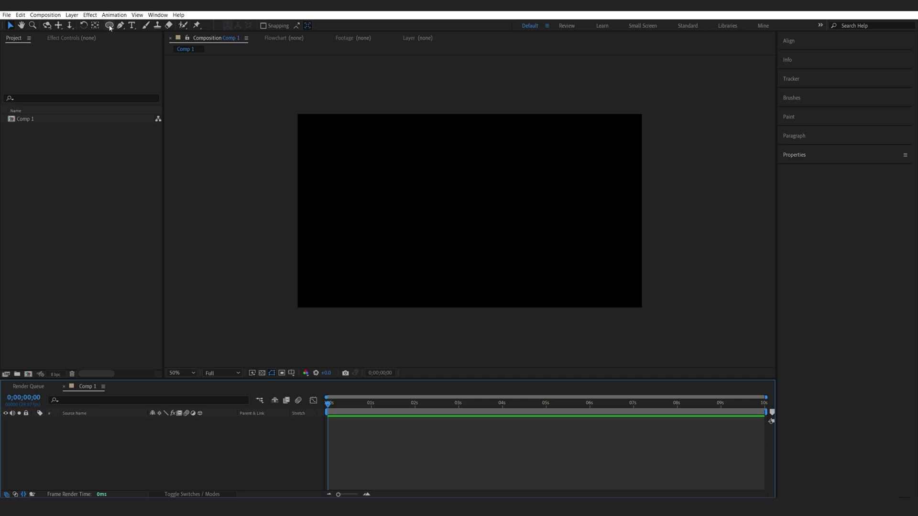
# Draw an ellipse, centre it in the composition and scale it up to about 129%
pyautogui.click(110, 26)
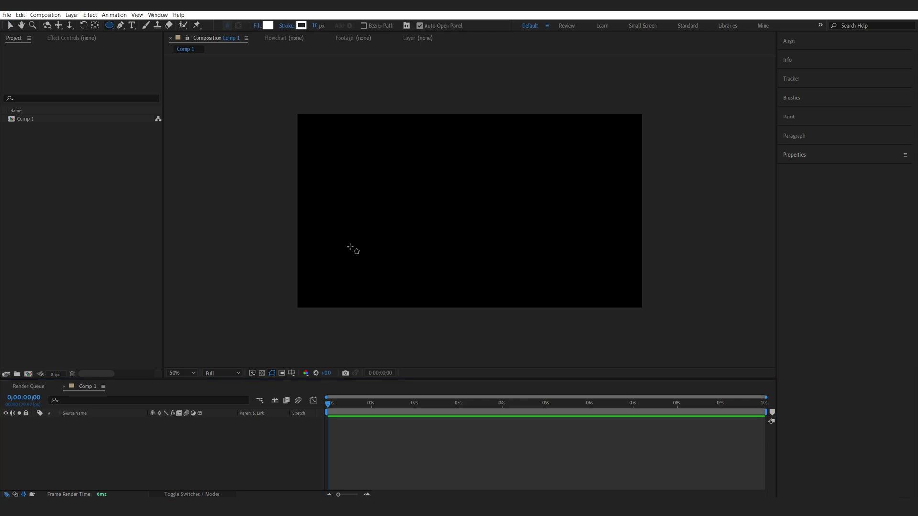
pyautogui.moveTo(474, 208); pyautogui.dragTo(543, 260)
pyautogui.click(319, 407)
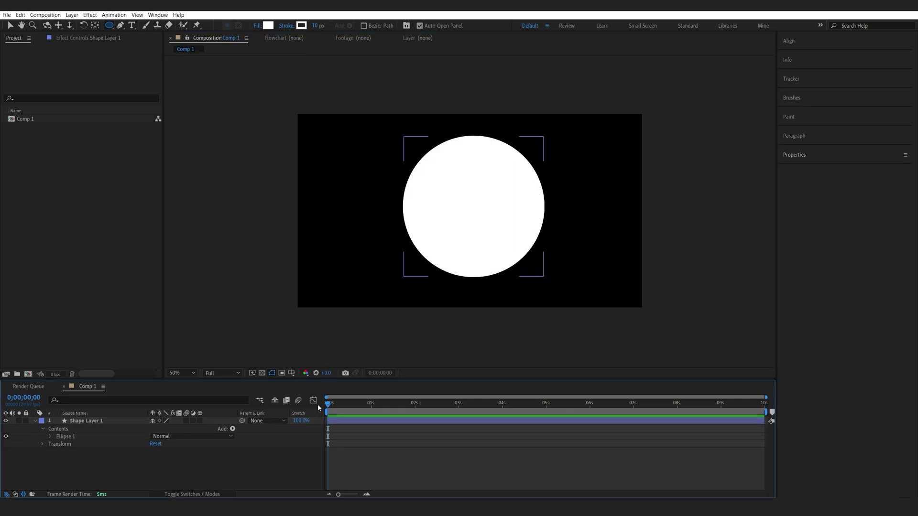
pyautogui.click(84, 421)
pyautogui.press('Return')
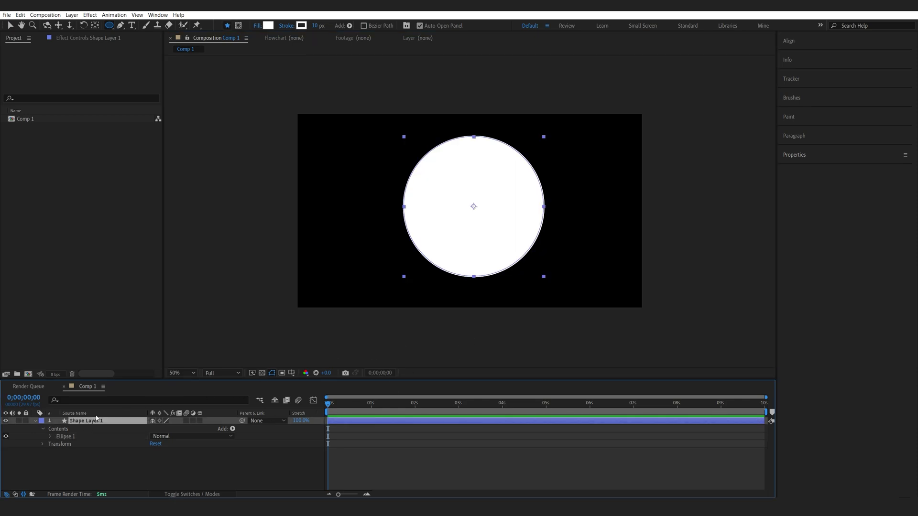
pyautogui.hotkey('ctrl', 'Home')
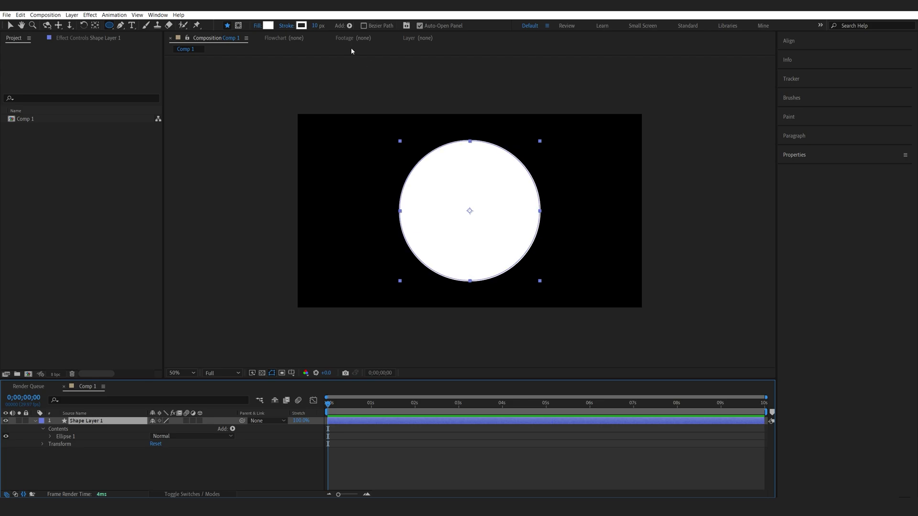
pyautogui.press('s')
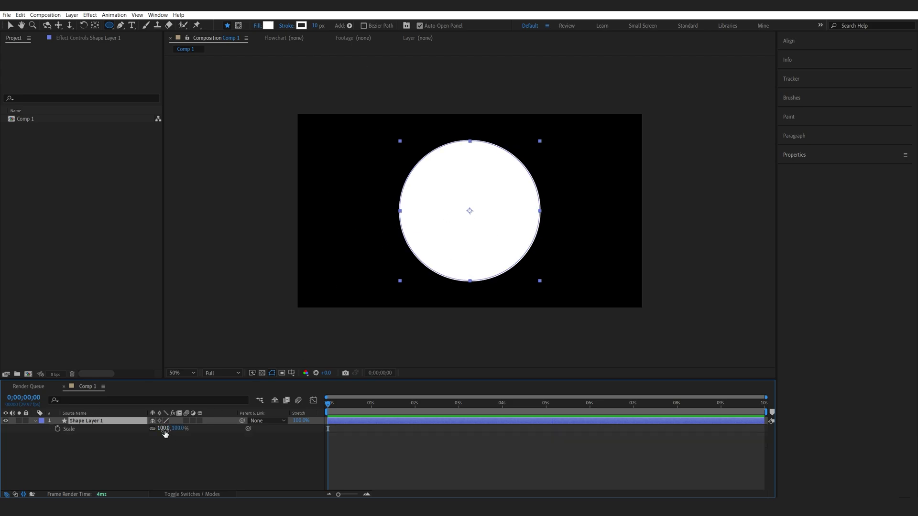
pyautogui.moveTo(164, 428); pyautogui.dragTo(177, 429)
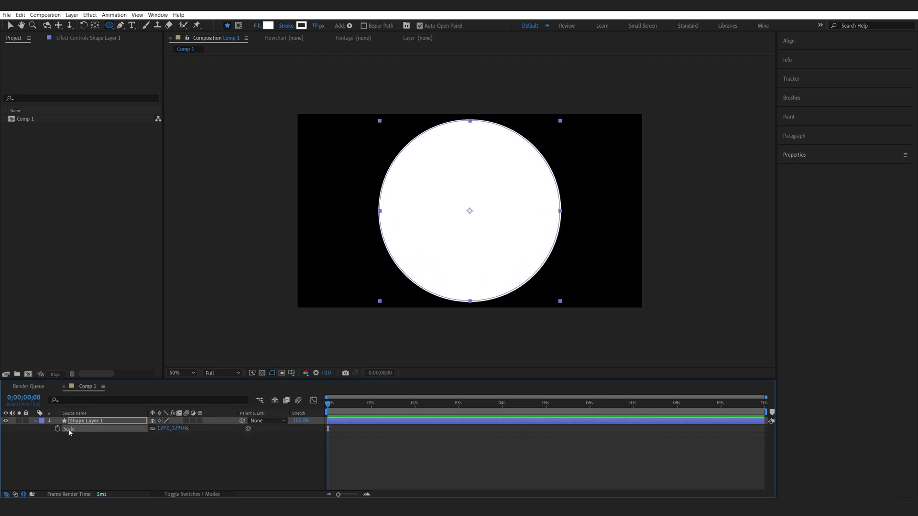
# Turn off Fill 1 under Contents > Ellipse 1, leaving only the white outline
pyautogui.click(36, 421)
pyautogui.click(36, 420)
pyautogui.click(42, 436)
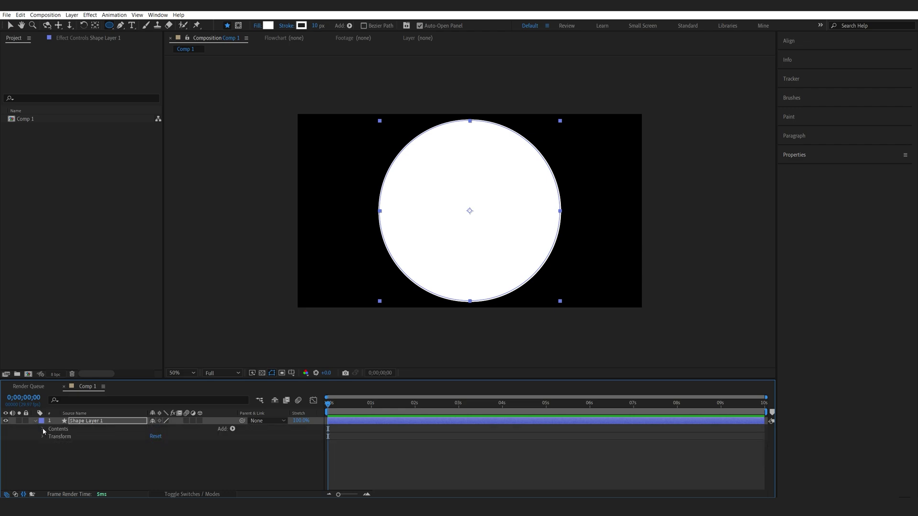
pyautogui.click(43, 428)
pyautogui.click(50, 436)
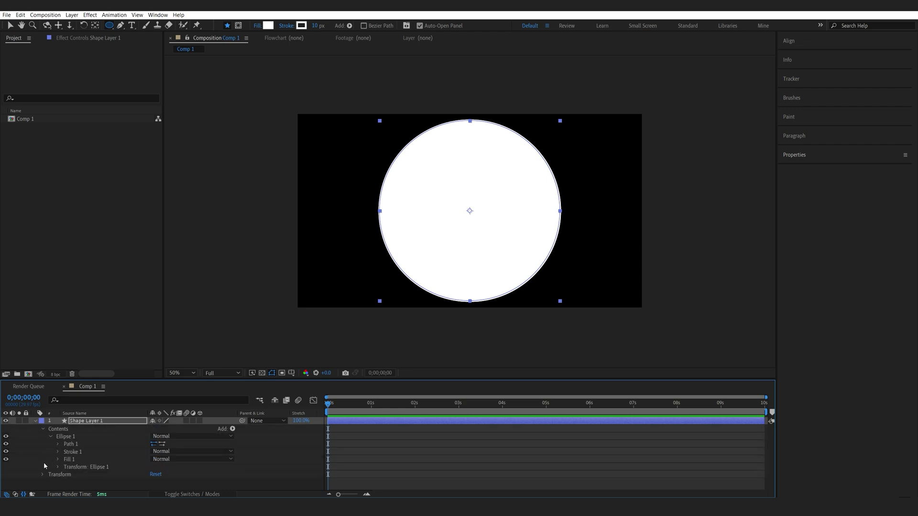
pyautogui.click(5, 460)
pyautogui.click(35, 421)
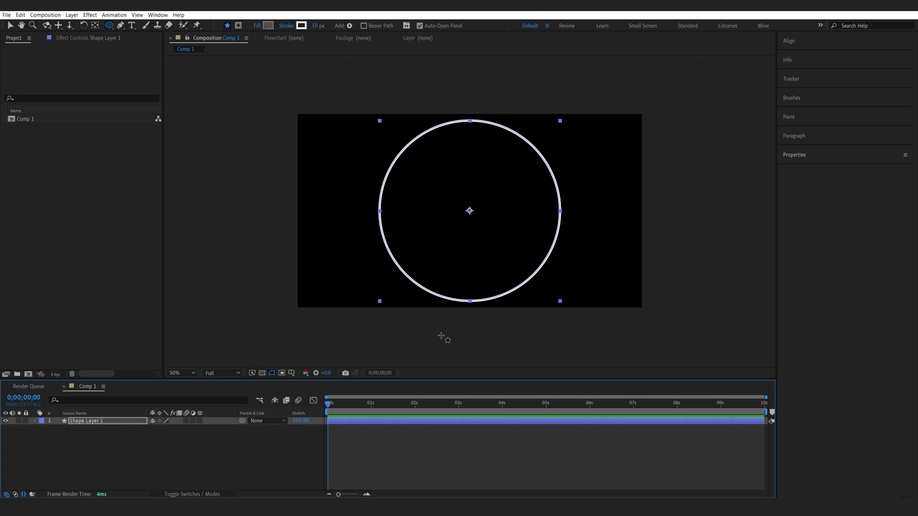
# Add a Null Object and make the null and circle layers 3D
pyautogui.rightClick(153, 446)
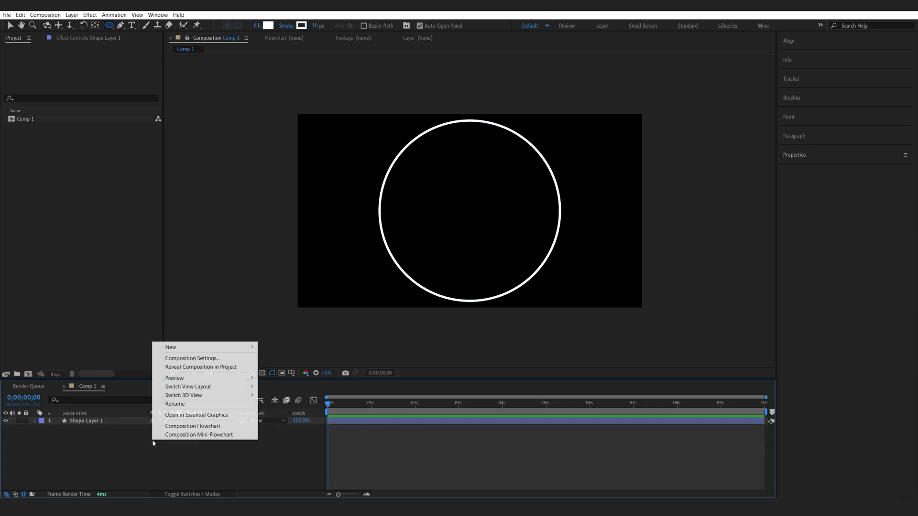
pyautogui.moveTo(191, 348)
pyautogui.click(301, 393)
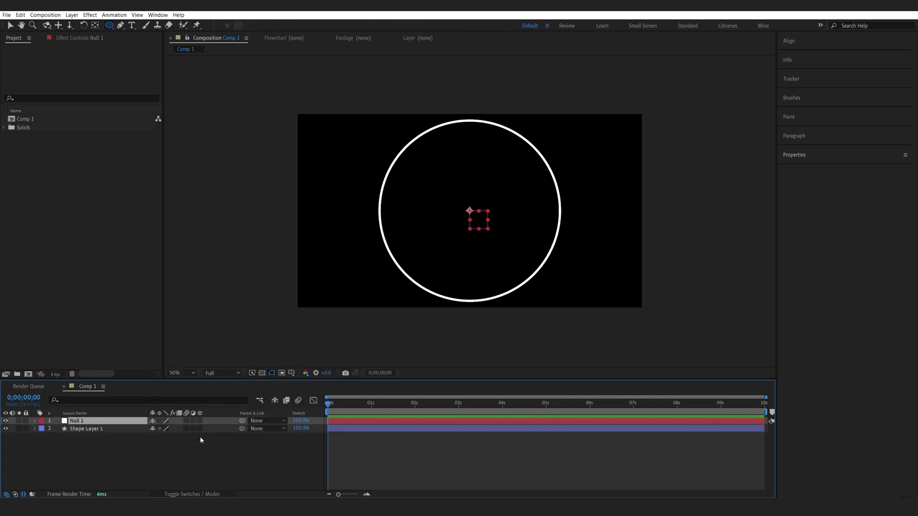
pyautogui.moveTo(199, 420); pyautogui.dragTo(200, 428)
# Add a new camera with its default settings
pyautogui.rightClick(205, 443)
pyautogui.moveTo(287, 351)
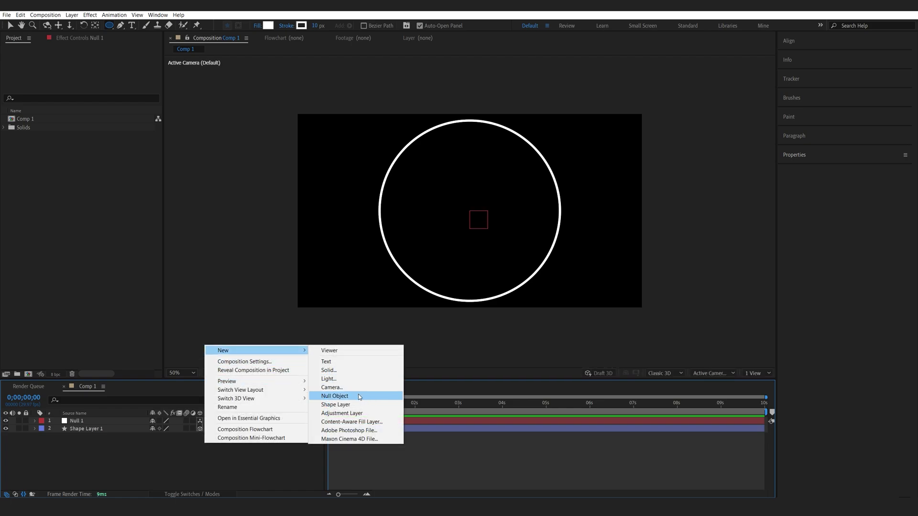
pyautogui.click(331, 387)
pyautogui.click(343, 334)
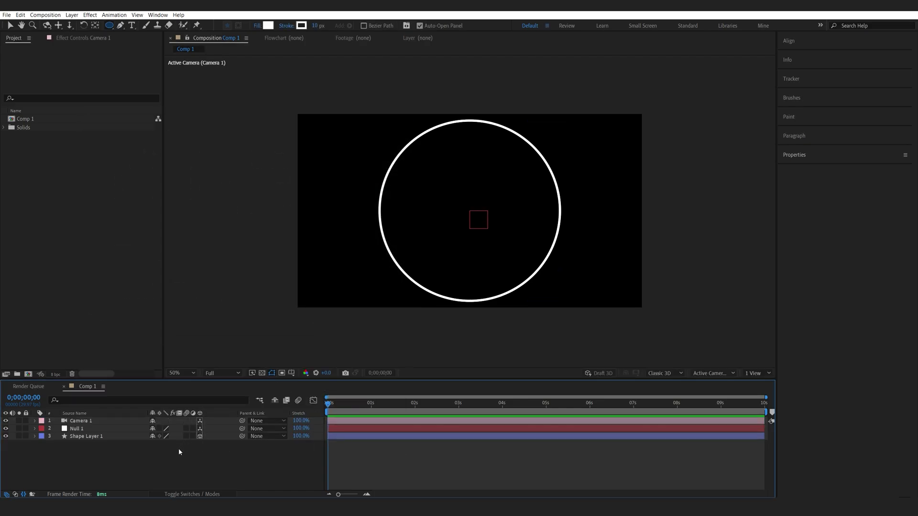
# Add a text layer reading ANIMATION and make it 3D
pyautogui.rightClick(179, 452)
pyautogui.moveTo(268, 355)
pyautogui.click(345, 367)
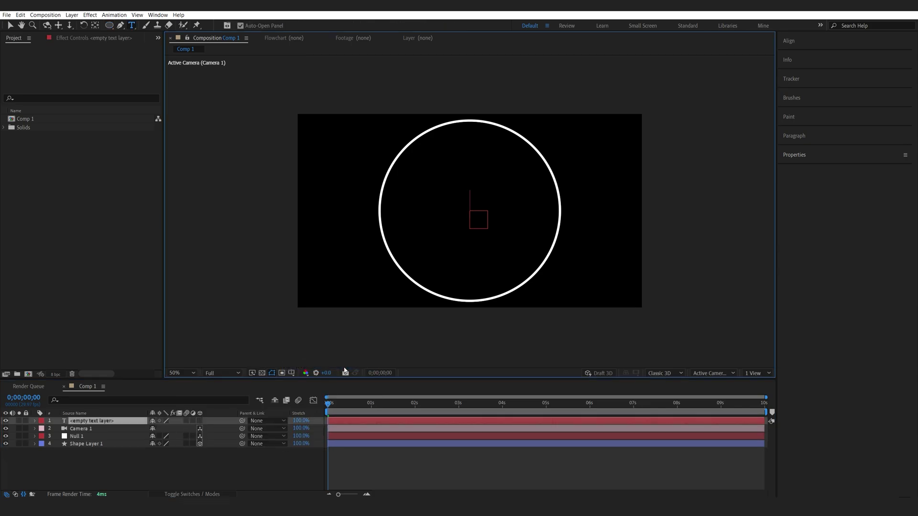
pyautogui.write('ANIMATION')
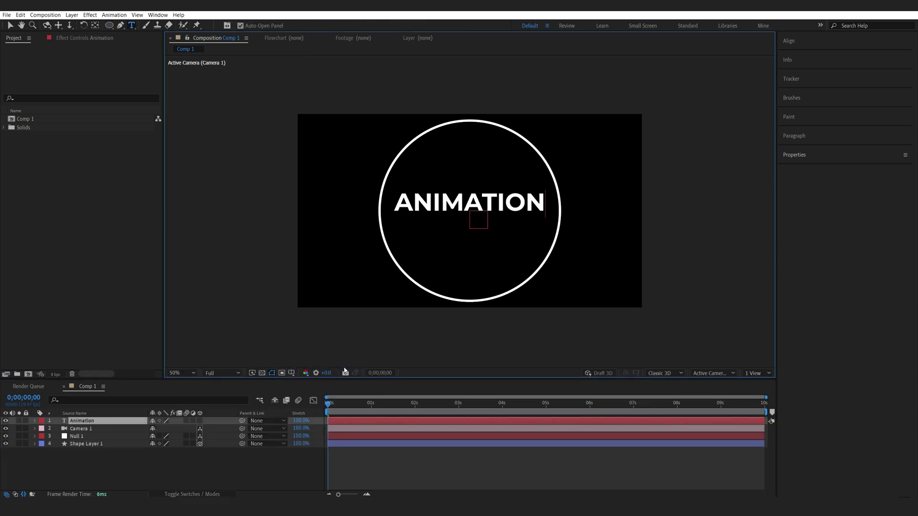
pyautogui.click(200, 420)
pyautogui.keyDown('ctrl'); pyautogui.click(79, 428); pyautogui.keyUp('ctrl')
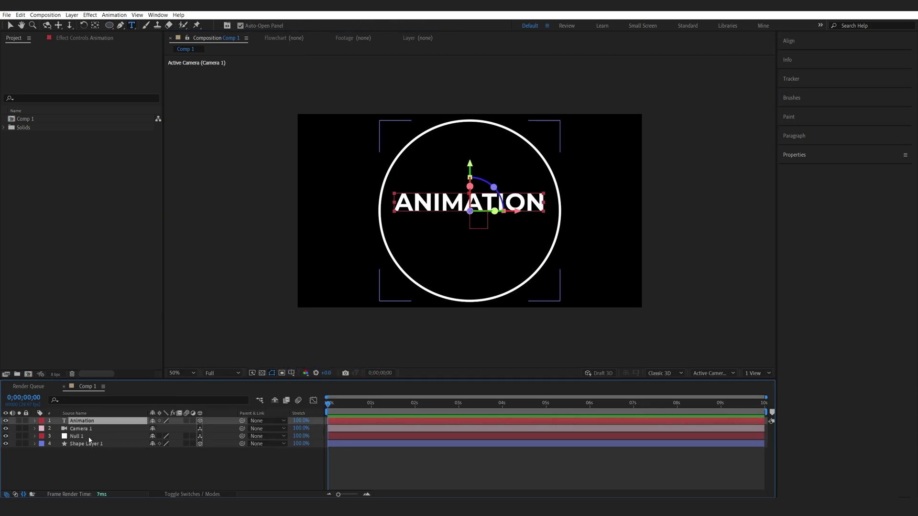
pyautogui.keyDown('ctrl'); pyautogui.click(77, 436); pyautogui.keyUp('ctrl')
pyautogui.keyDown('ctrl'); pyautogui.click(76, 444); pyautogui.keyUp('ctrl')
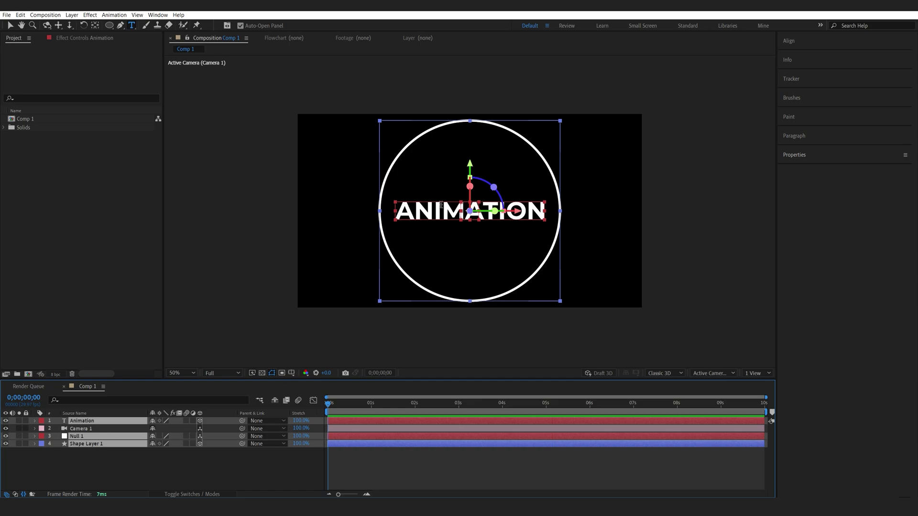
pyautogui.click(148, 460)
# Switch to Left view and set Y Rotation to 90° on the text and shape layers
pyautogui.click(708, 374)
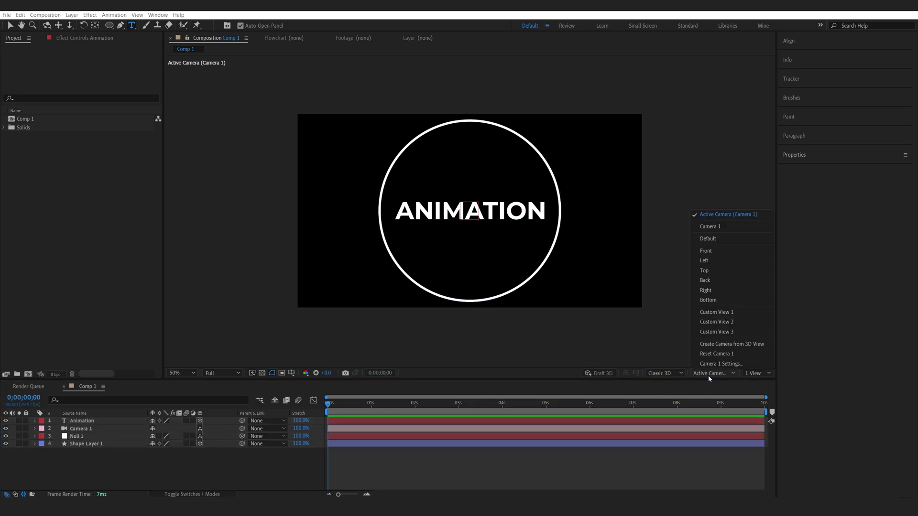
pyautogui.click(721, 260)
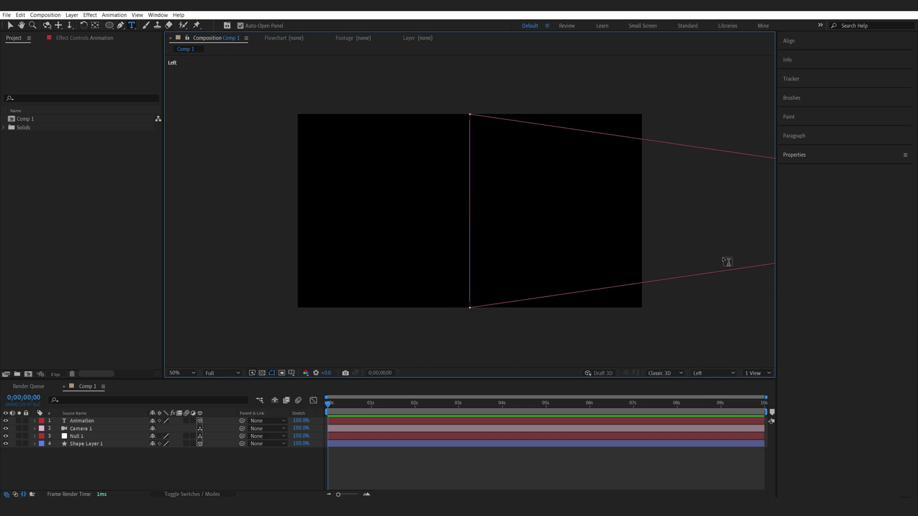
pyautogui.click(90, 421)
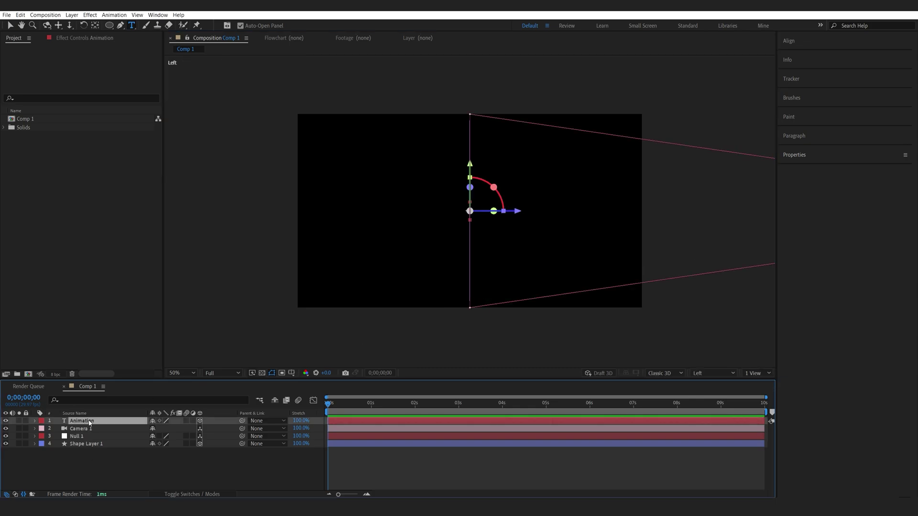
pyautogui.keyDown('ctrl'); pyautogui.click(87, 444); pyautogui.keyUp('ctrl')
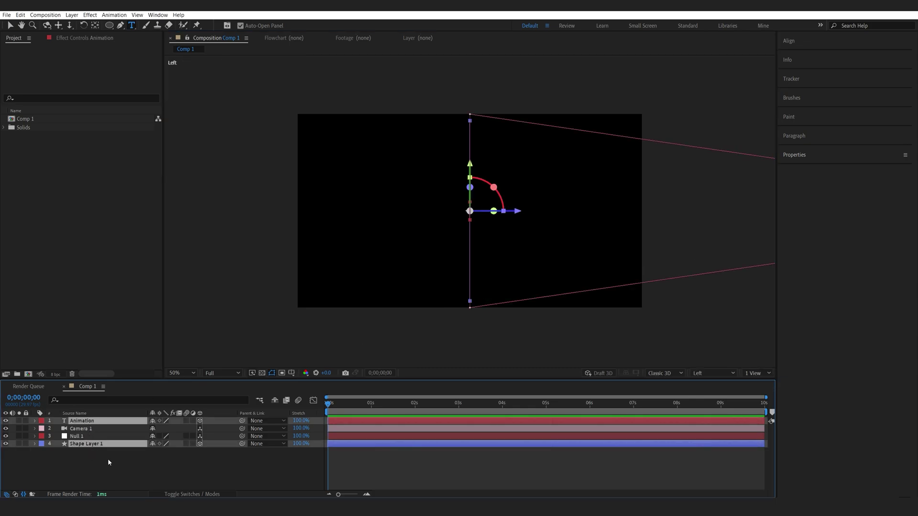
pyautogui.press('r')
pyautogui.click(163, 444)
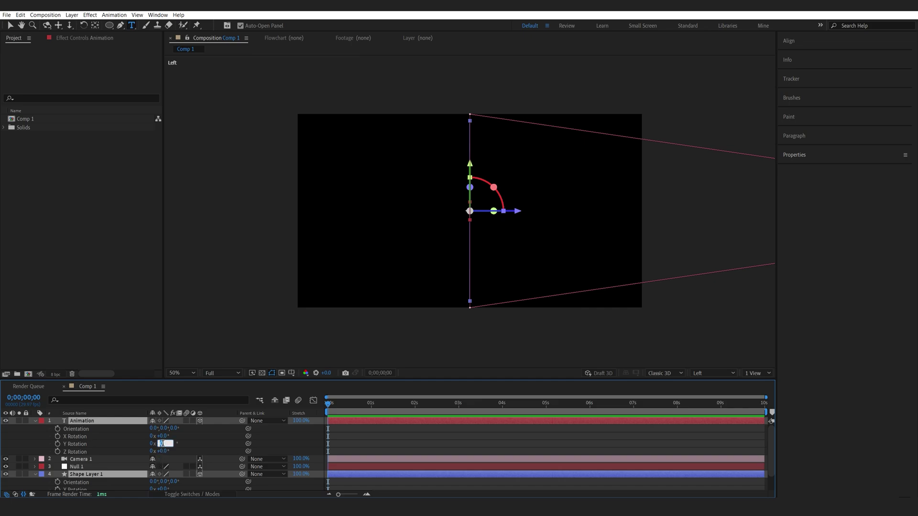
pyautogui.write('90')
pyautogui.press('Return')
pyautogui.hotkey('ctrl', '`')
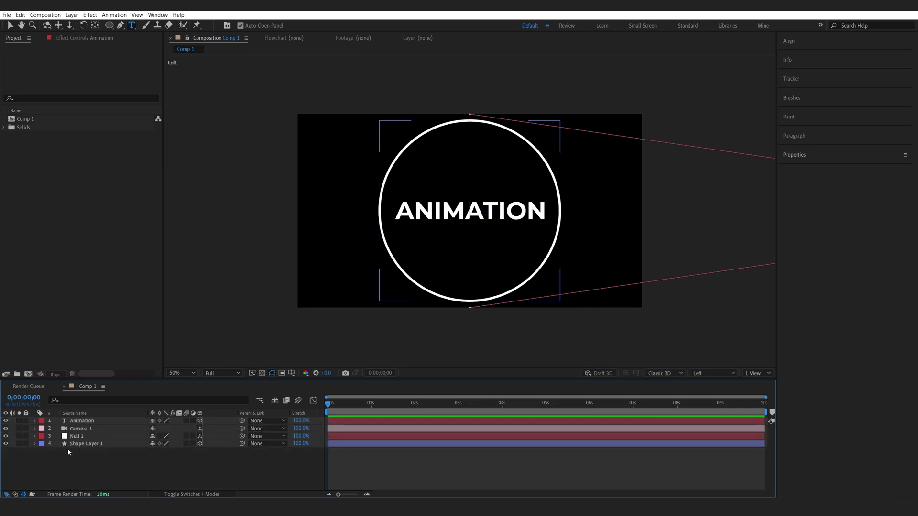
# Scale the ANIMATION text to 72% and duplicate it into eight copies spaced around the ring
pyautogui.click(82, 421)
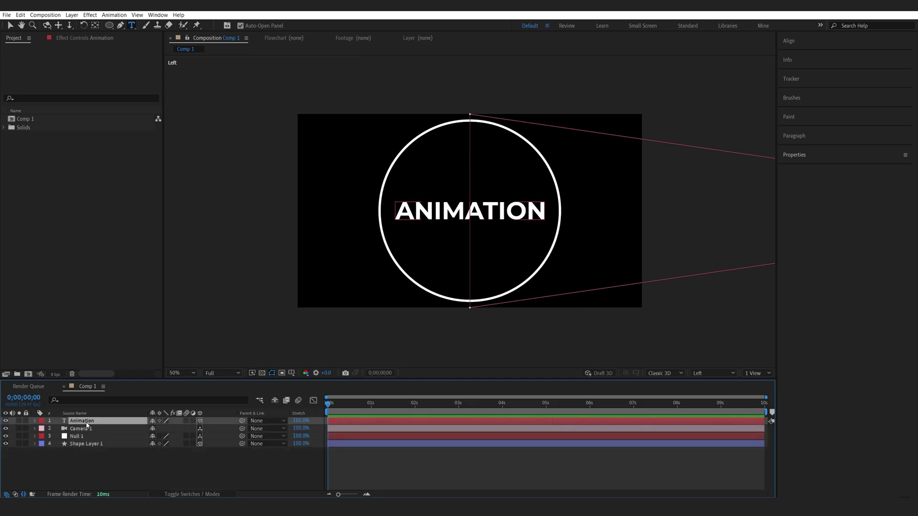
pyautogui.click(12, 26)
pyautogui.press('s')
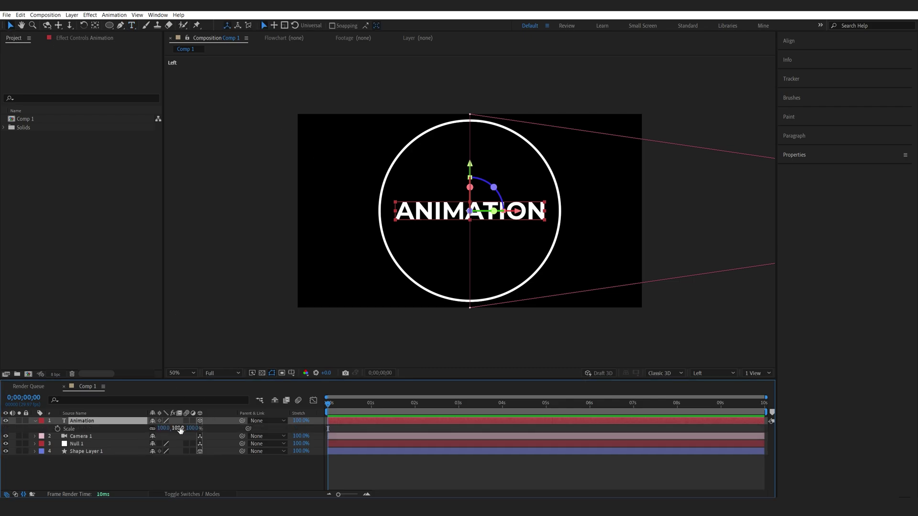
pyautogui.moveTo(163, 428); pyautogui.dragTo(144, 429)
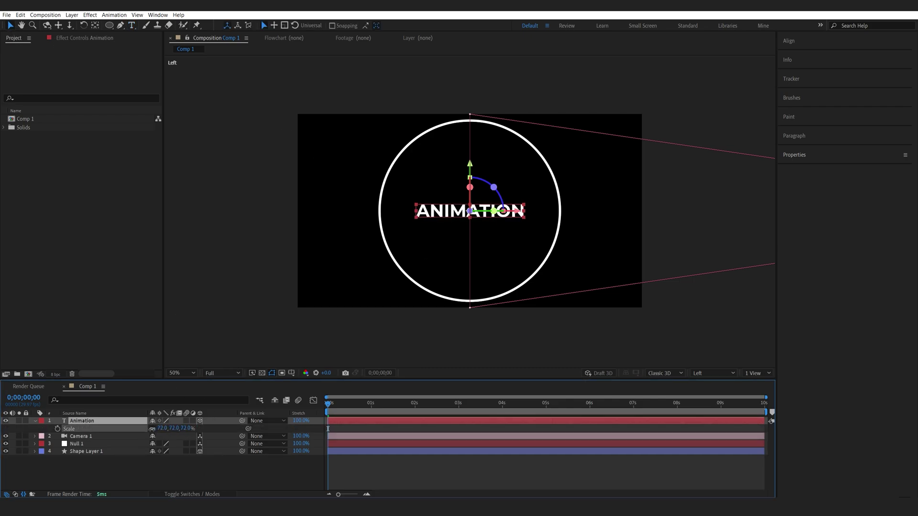
pyautogui.moveTo(426, 210); pyautogui.dragTo(355, 269)
pyautogui.hotkey('ctrl', 'd')
pyautogui.hotkey('ctrl', 'd')
pyautogui.hotkey('ctrl', 'd')
pyautogui.hotkey('ctrl', 'd')
pyautogui.hotkey('ctrl', 'd')
pyautogui.hotkey('ctrl', 'd')
pyautogui.moveTo(355, 270); pyautogui.dragTo(491, 274)
pyautogui.hotkey('ctrl', 'd')
pyautogui.click(426, 337)
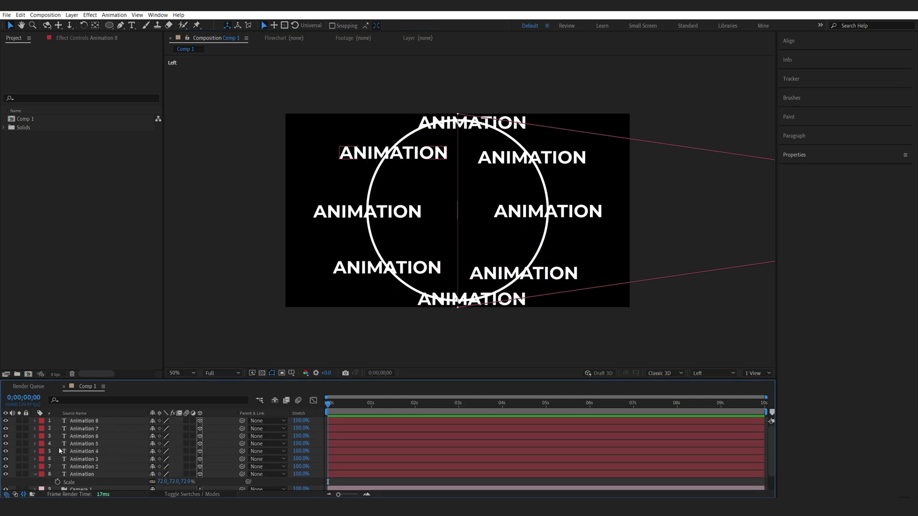
pyautogui.click(35, 474)
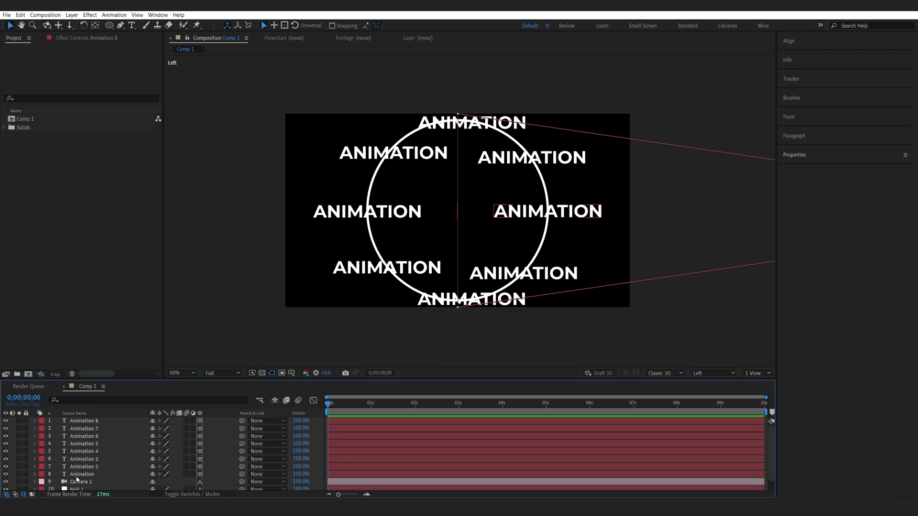
pyautogui.click(80, 474)
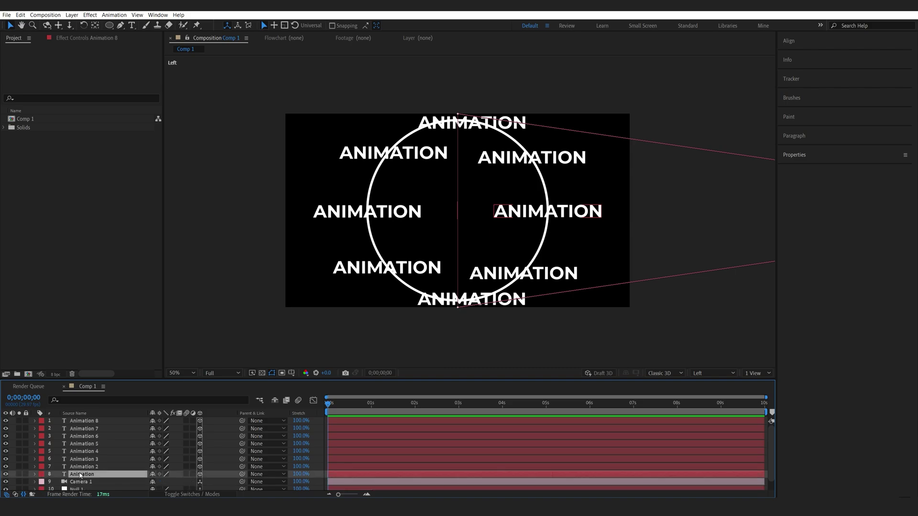
pyautogui.keyDown('shift'); pyautogui.click(90, 421); pyautogui.keyUp('shift')
# Reset the text layers' Y Rotation to 0 and view the scene through the Active Camera
pyautogui.press('r')
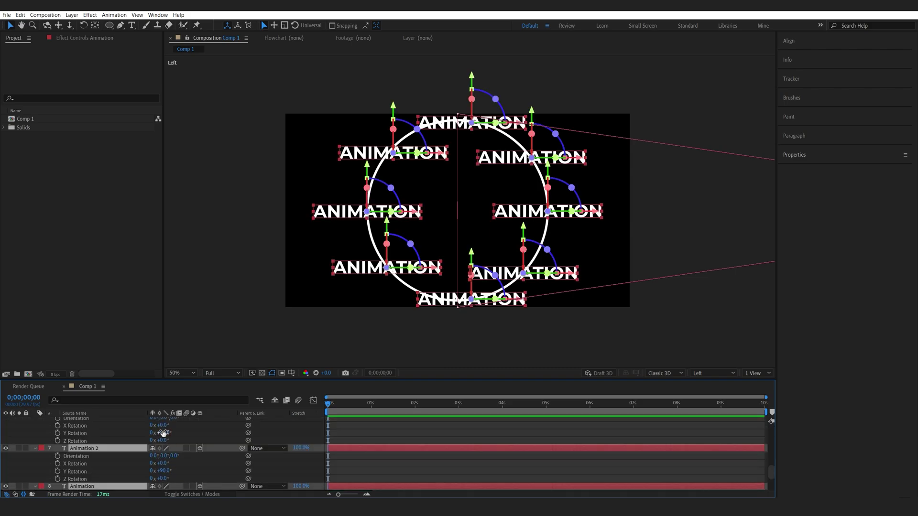
pyautogui.write('0')
pyautogui.click(191, 438)
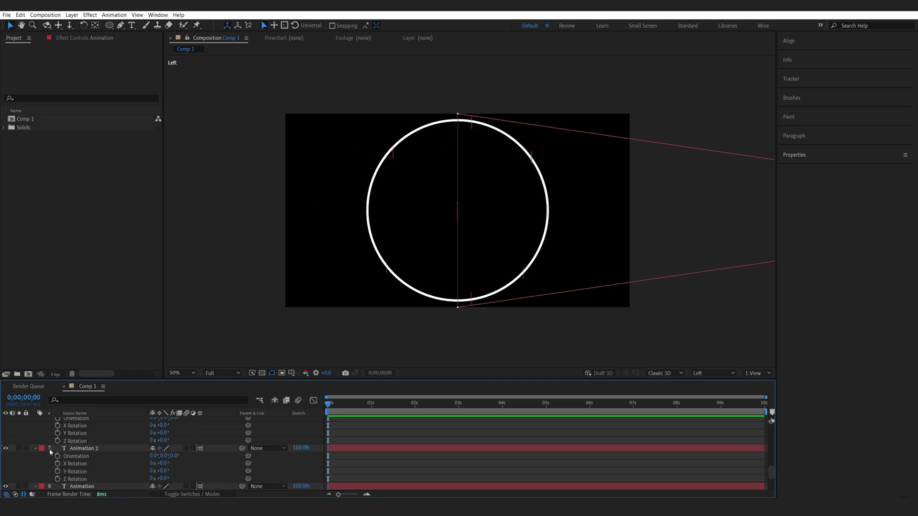
pyautogui.hotkey('ctrl', 'a')
pyautogui.click(35, 450)
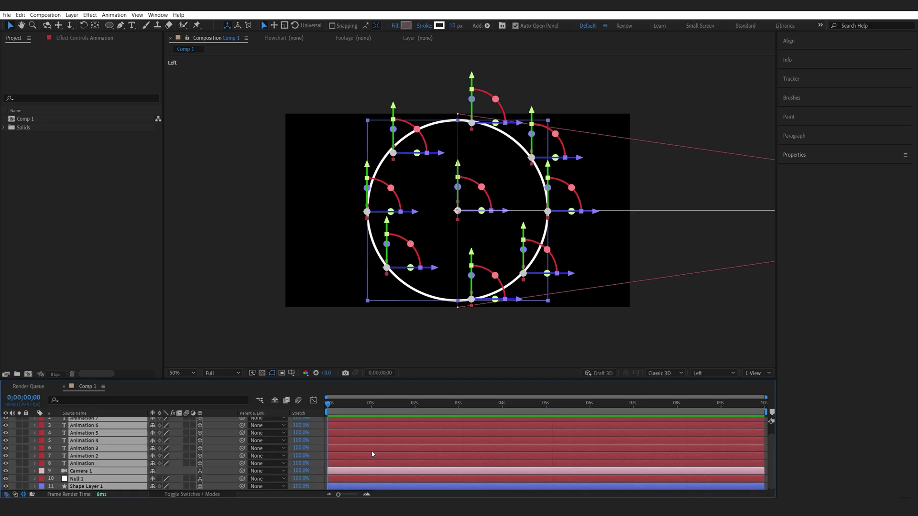
pyautogui.click(552, 357)
pyautogui.click(712, 373)
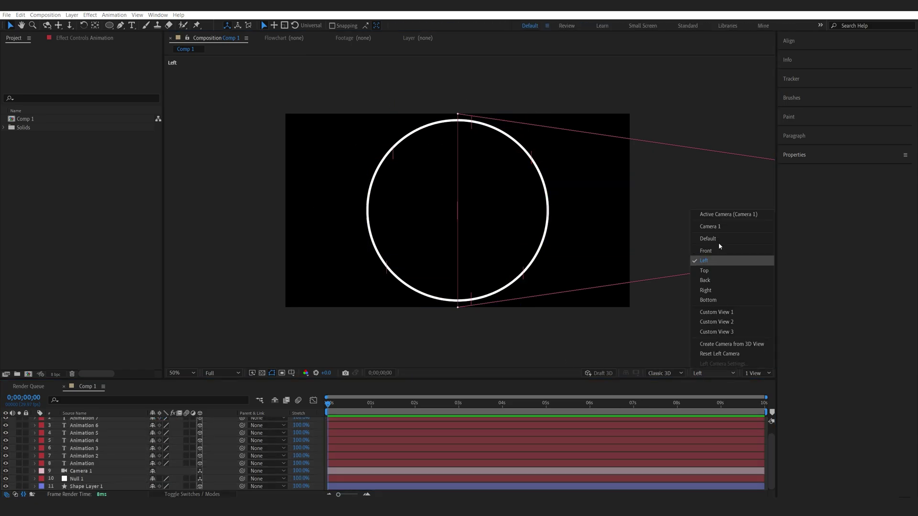
pyautogui.click(714, 214)
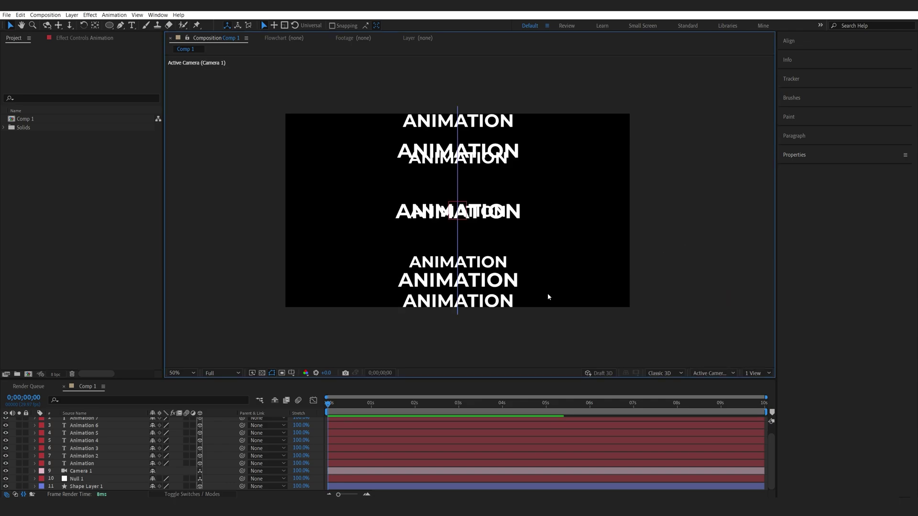
# Parent the ANIMATION text layers to Null 1, then test and undo a rotation on the null
pyautogui.click(79, 464)
pyautogui.keyDown('shift'); pyautogui.click(88, 426); pyautogui.keyUp('shift')
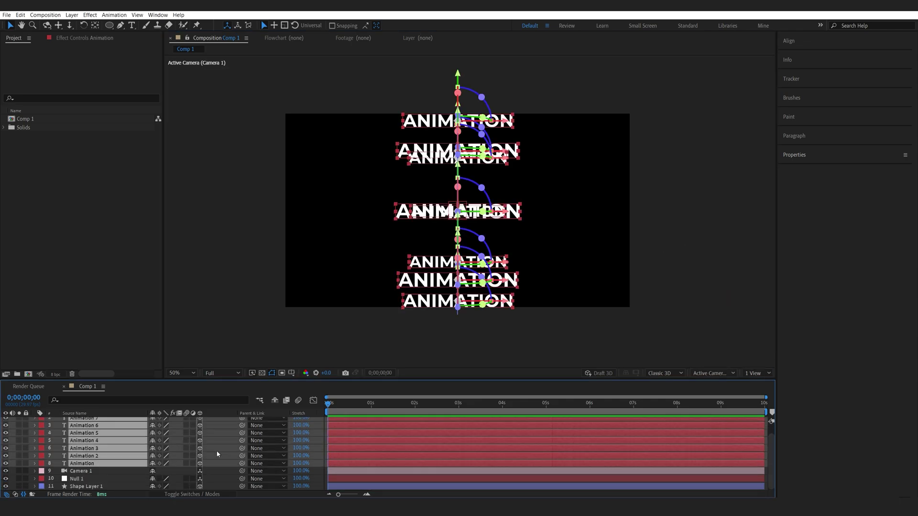
pyautogui.moveTo(241, 463); pyautogui.dragTo(78, 478)
pyautogui.click(77, 478)
pyautogui.press('r')
pyautogui.moveTo(164, 464); pyautogui.dragTo(192, 467)
pyautogui.press('Return')
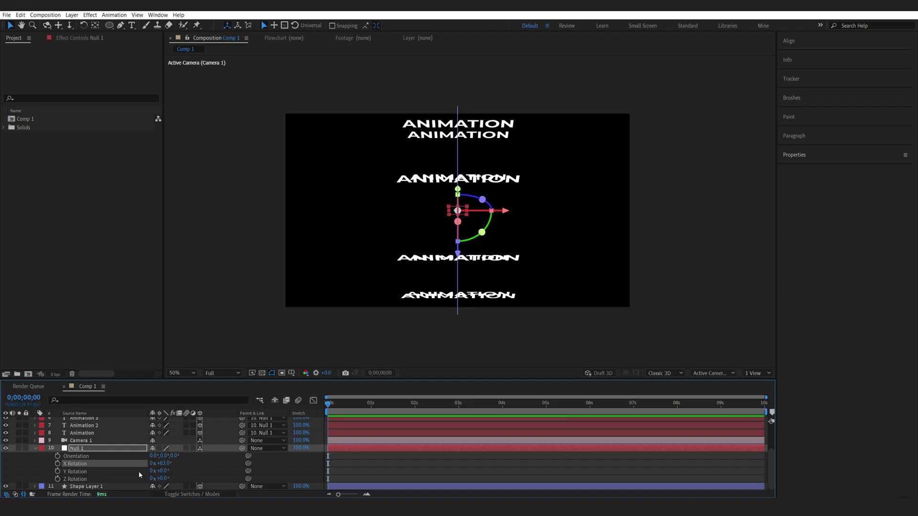
pyautogui.hotkey('ctrl', 'z')
pyautogui.click(36, 449)
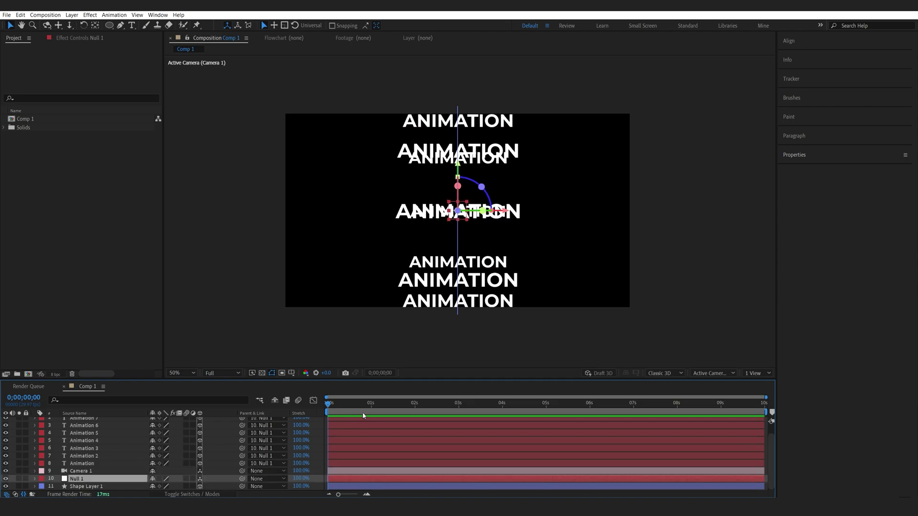
# Tilt the text ring through Null 1's X Rotation, then reselect all eight text layers
pyautogui.press('r')
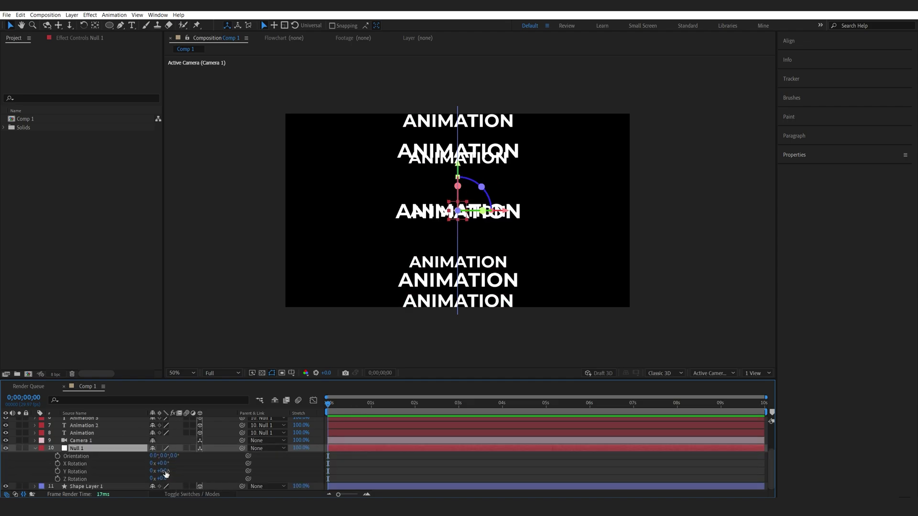
pyautogui.moveTo(163, 464); pyautogui.dragTo(86, 437)
pyautogui.click(86, 433)
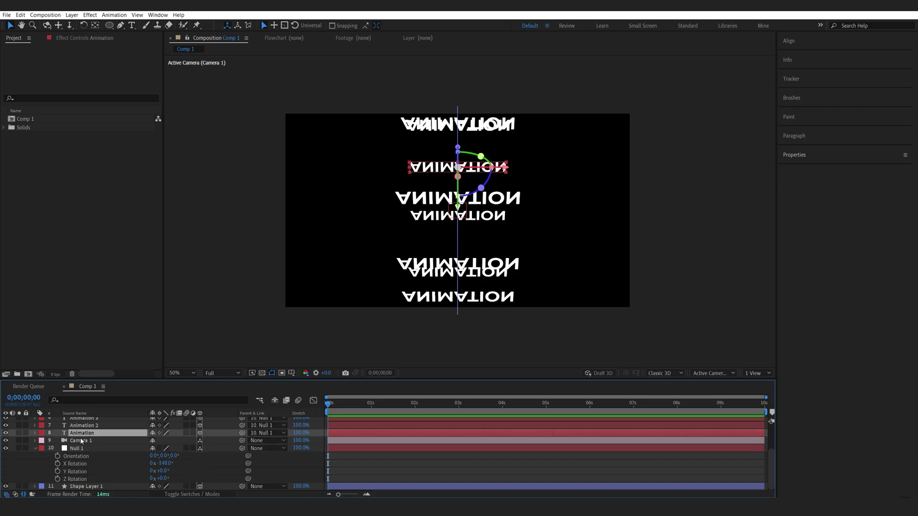
pyautogui.scroll(3, 85, 430)
pyautogui.keyDown('shift'); pyautogui.click(83, 422); pyautogui.keyUp('shift')
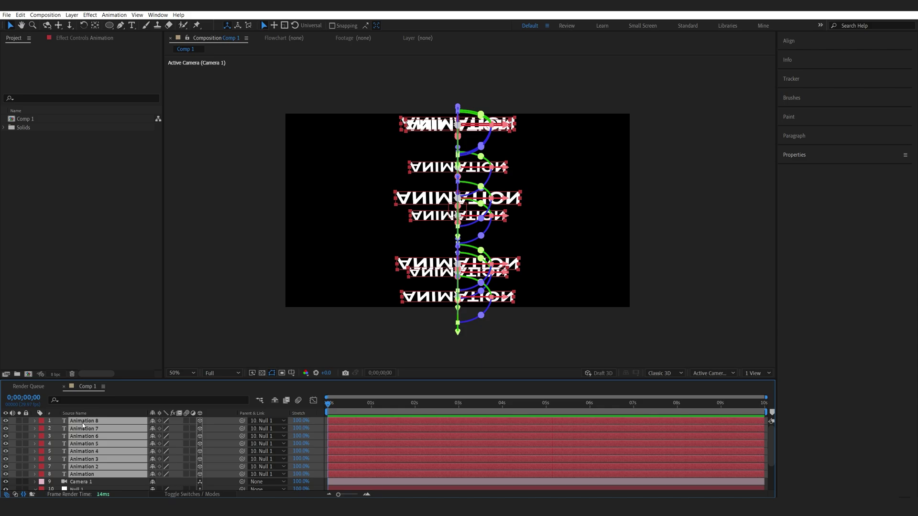
# Set Auto-Orient to Orient Towards Camera for the eight ANIMATION text layers
pyautogui.rightClick(83, 425)
pyautogui.moveTo(126, 230)
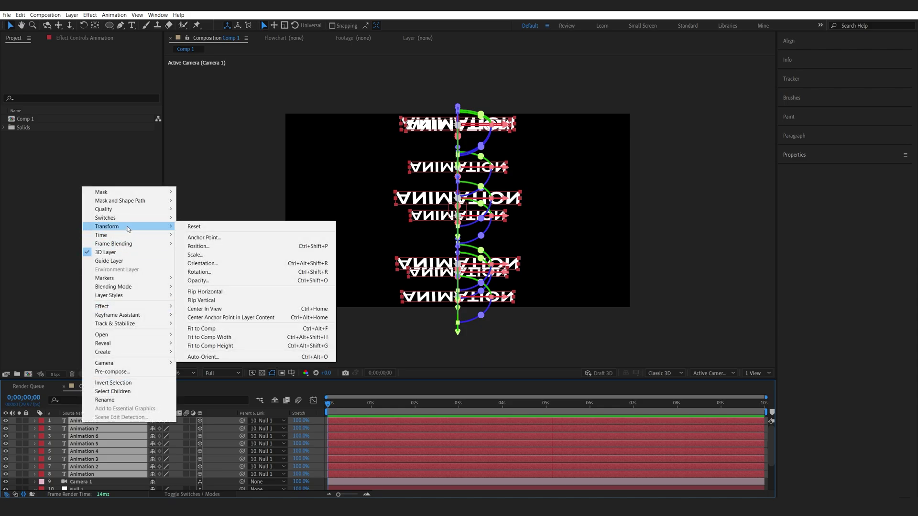
pyautogui.click(227, 359)
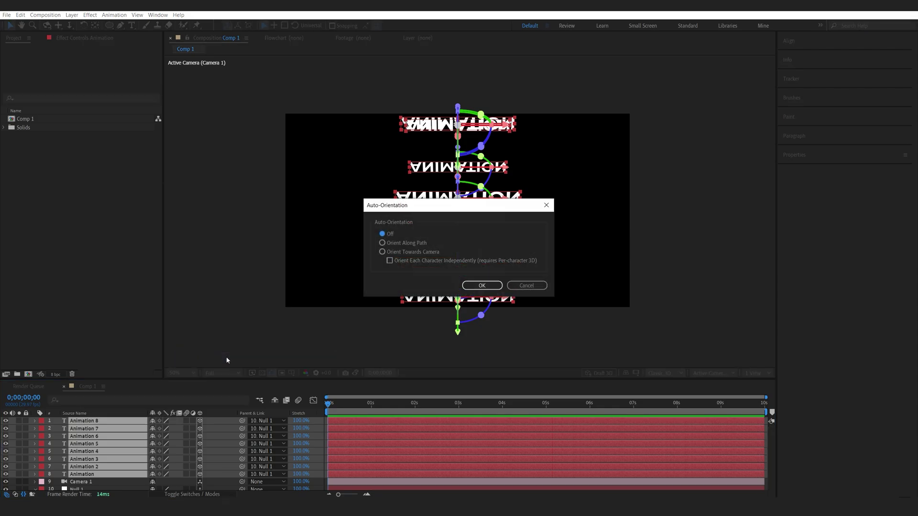
pyautogui.click(382, 252)
pyautogui.click(480, 286)
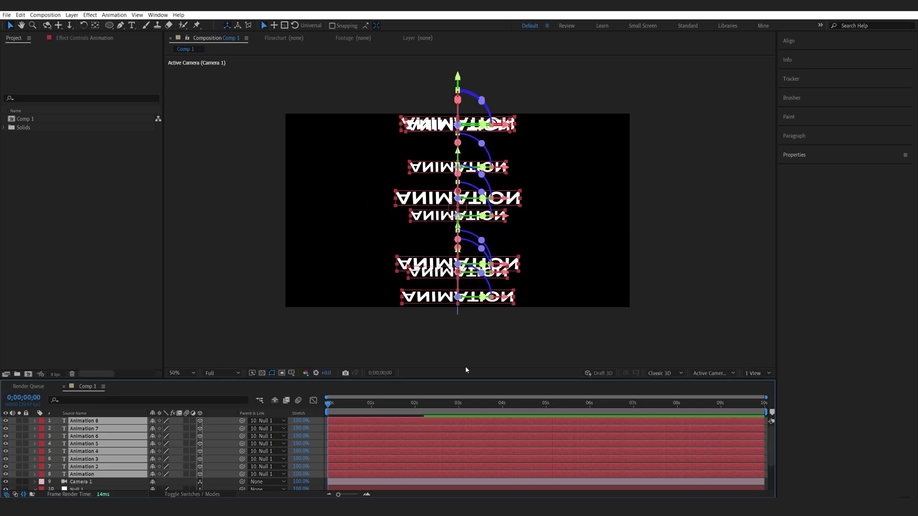
pyautogui.click(64, 482)
pyautogui.scroll(-2, 80, 483)
# Set Null 1's X Rotation to one full turn and keyframe it at 0 seconds
pyautogui.moveTo(165, 463); pyautogui.dragTo(65, 465)
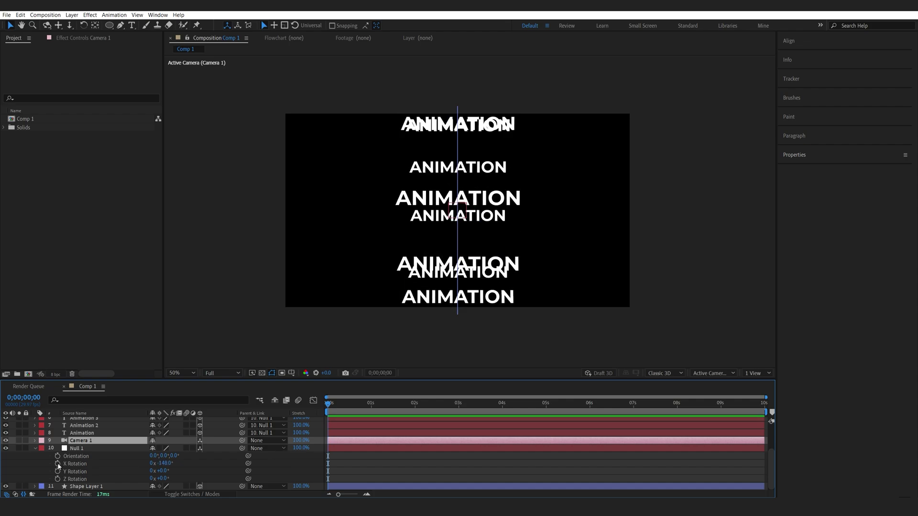
pyautogui.click(164, 463)
pyautogui.write('0')
pyautogui.press('Return')
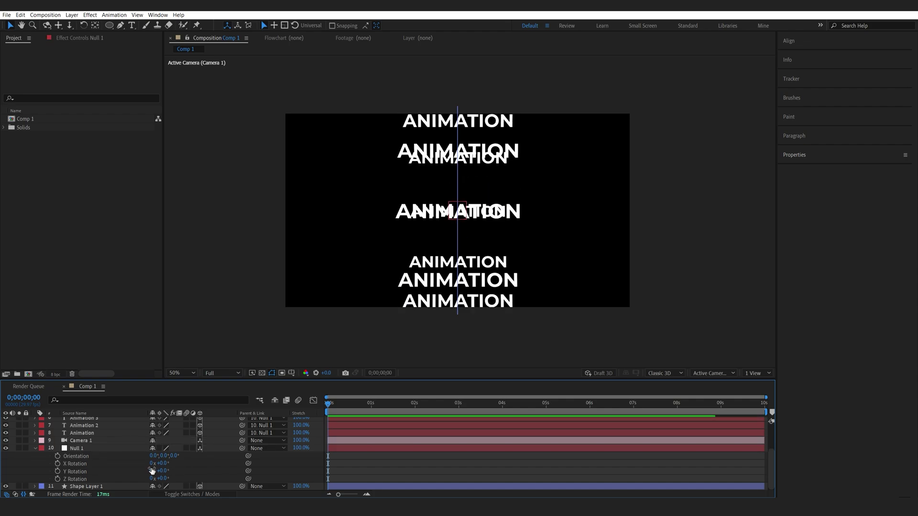
pyautogui.click(153, 463)
pyautogui.write('360')
pyautogui.press('Return')
pyautogui.click(58, 463)
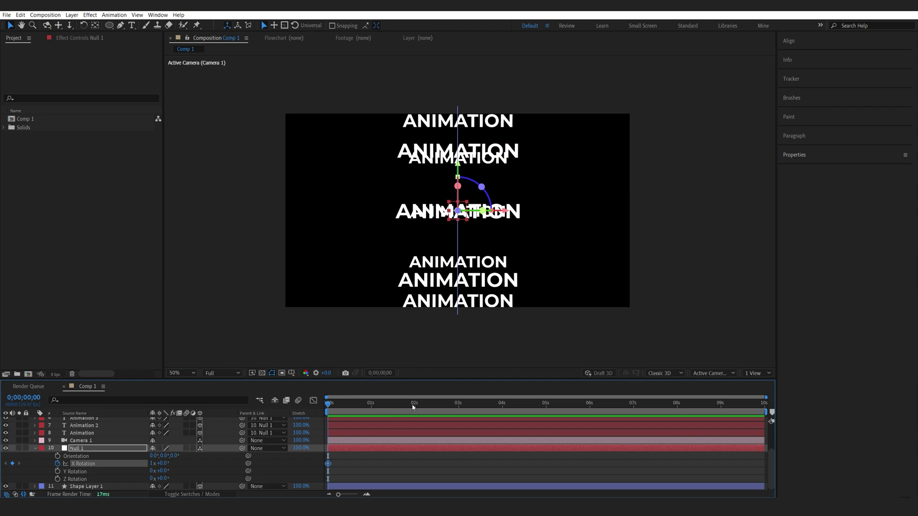
# Keyframe X Rotation at 0x at 2 seconds, Easy Ease both keys, and reshape the curve
pyautogui.moveTo(413, 407); pyautogui.dragTo(415, 406)
pyautogui.click(151, 463)
pyautogui.write('0')
pyautogui.press('Return')
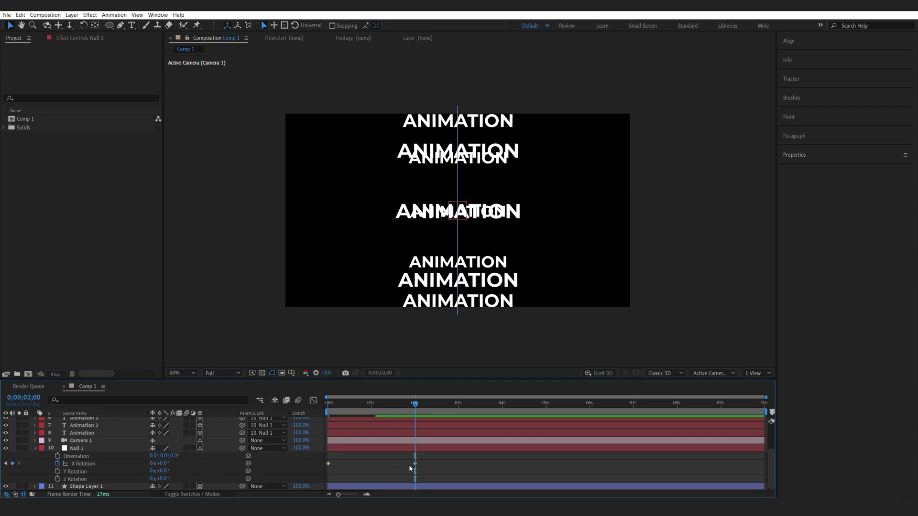
pyautogui.moveTo(422, 458); pyautogui.dragTo(322, 474)
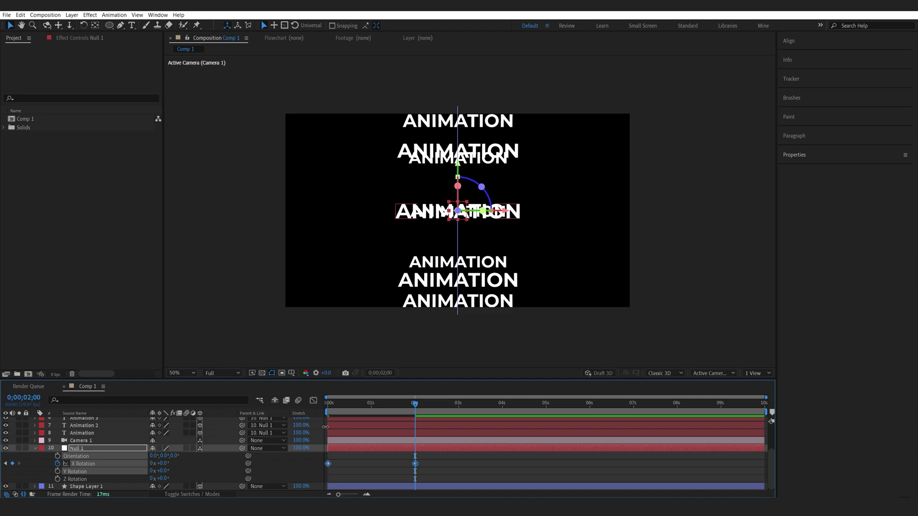
pyautogui.press('F9')
pyautogui.click(313, 401)
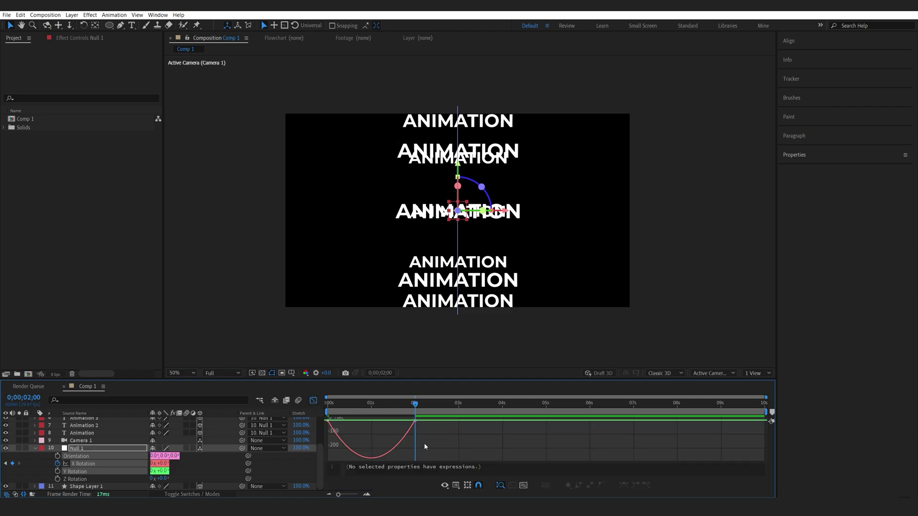
pyautogui.moveTo(399, 422); pyautogui.dragTo(377, 422)
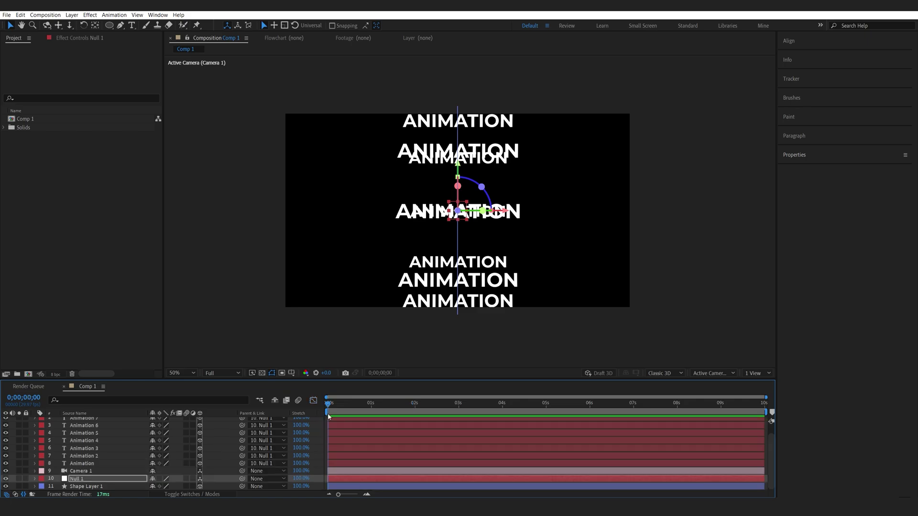
# Preview the rotation and park the playhead at 0;00;01;07
pyautogui.press('space')
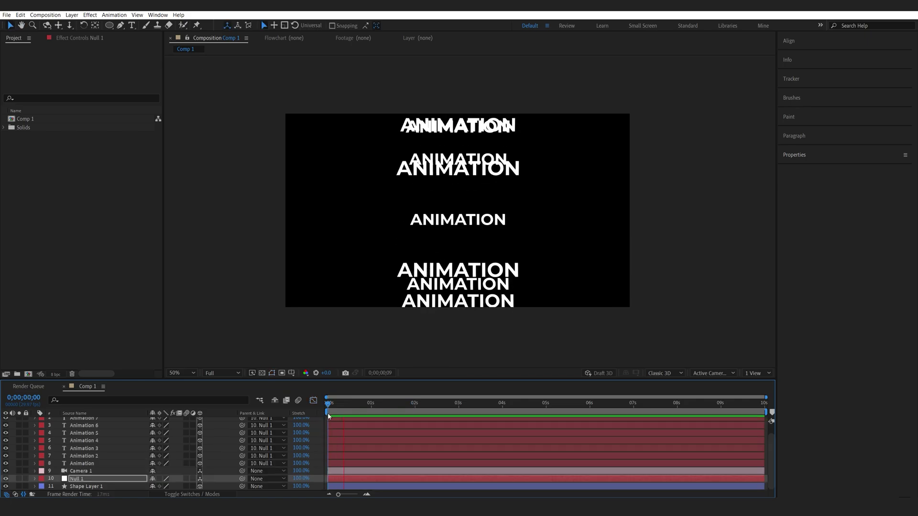
pyautogui.click(410, 404)
pyautogui.click(381, 404)
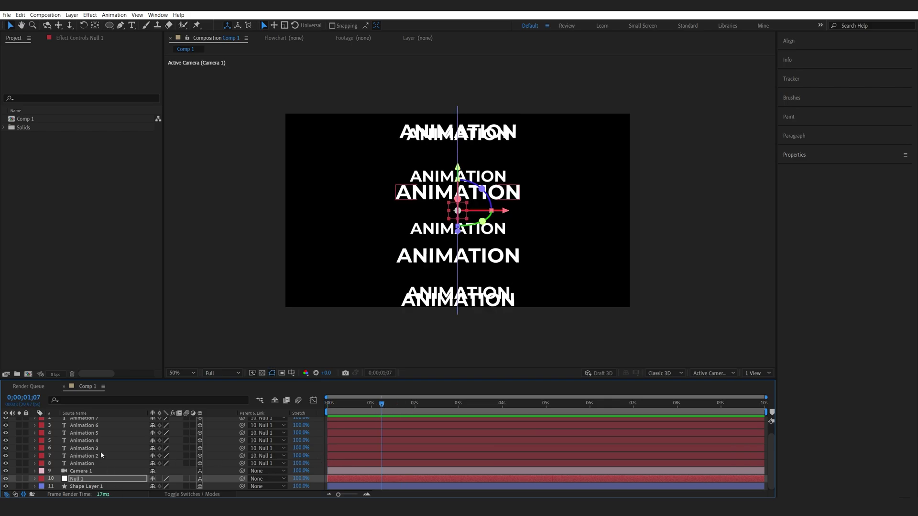
# Pre-compose all layers into one layer and begin renaming it Main
pyautogui.click(101, 450)
pyautogui.hotkey('ctrl', 'a')
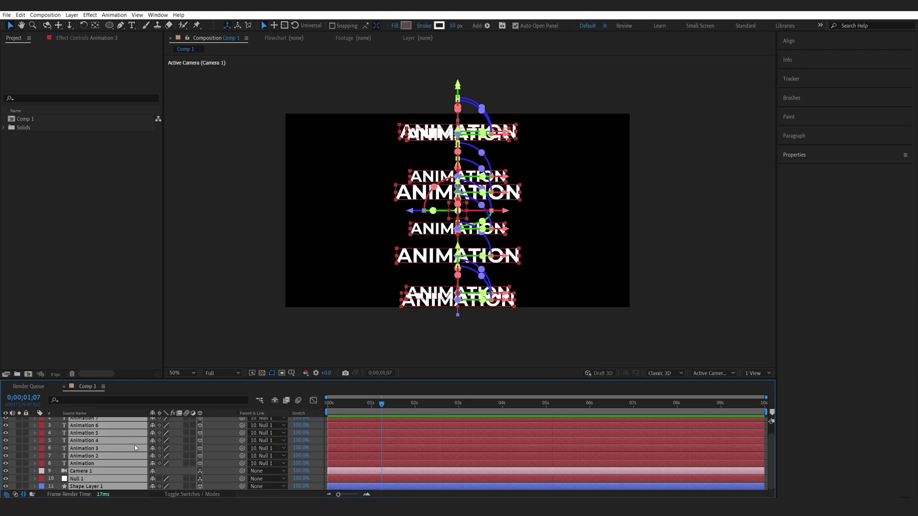
pyautogui.hotkey('ctrl', 'shift', 'c')
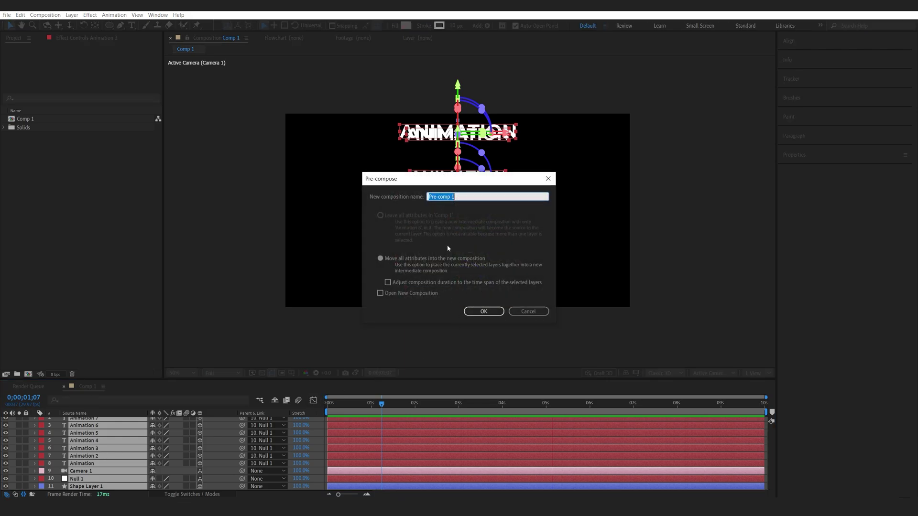
pyautogui.click(484, 312)
pyautogui.press('Return')
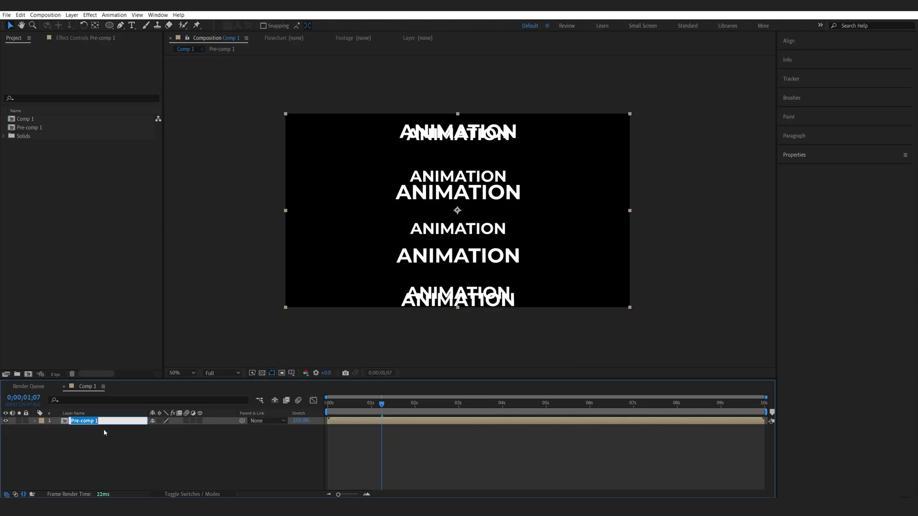
pyautogui.write('Main')
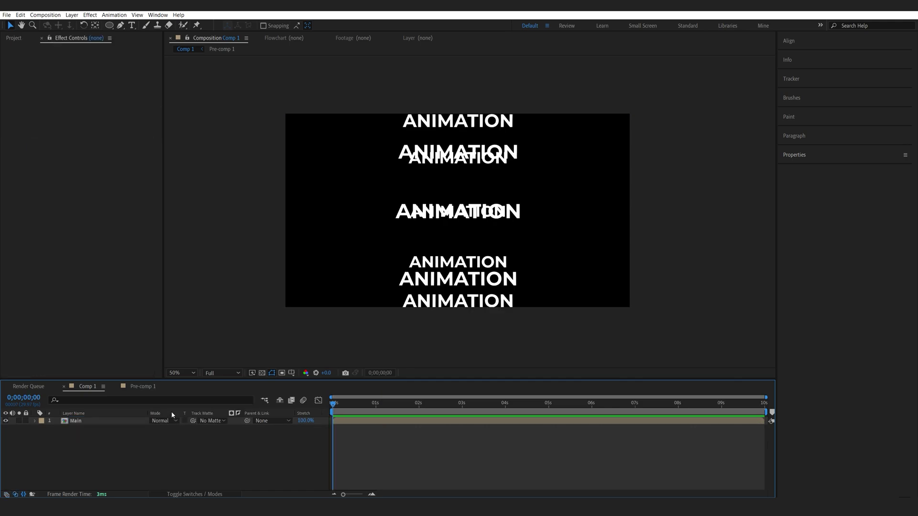
# Duplicate the Main layer as Depth and hide the original Main layer
pyautogui.click(97, 421)
pyautogui.hotkey('ctrl', 'd')
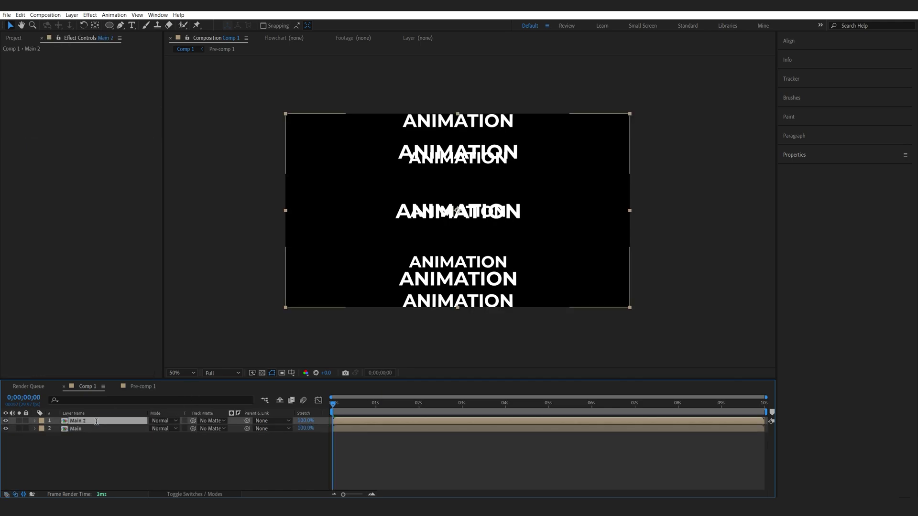
pyautogui.press('Return')
pyautogui.write('Depth')
pyautogui.press('Return')
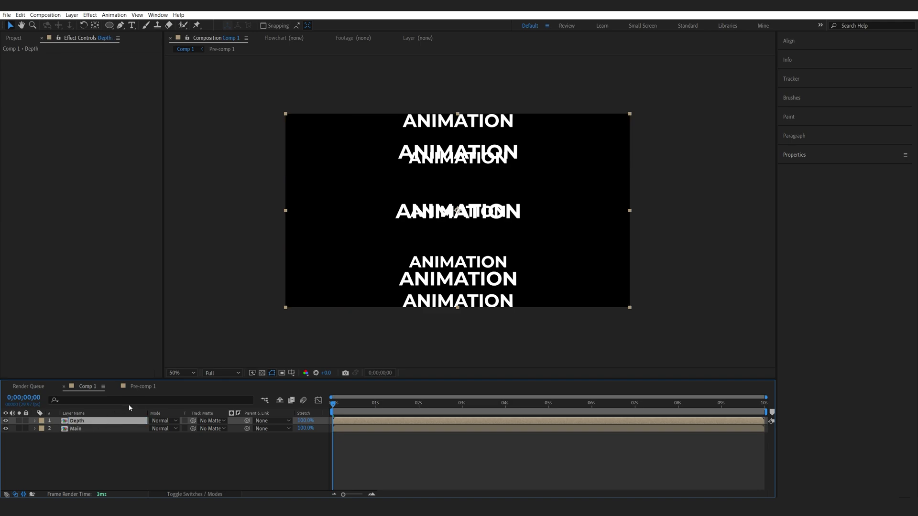
pyautogui.click(5, 428)
# Apply 3D Channel Extract to Depth with Black Point 3600 and White Point 2700
pyautogui.hotkey('ctrl', 'space')
pyautogui.write('3d')
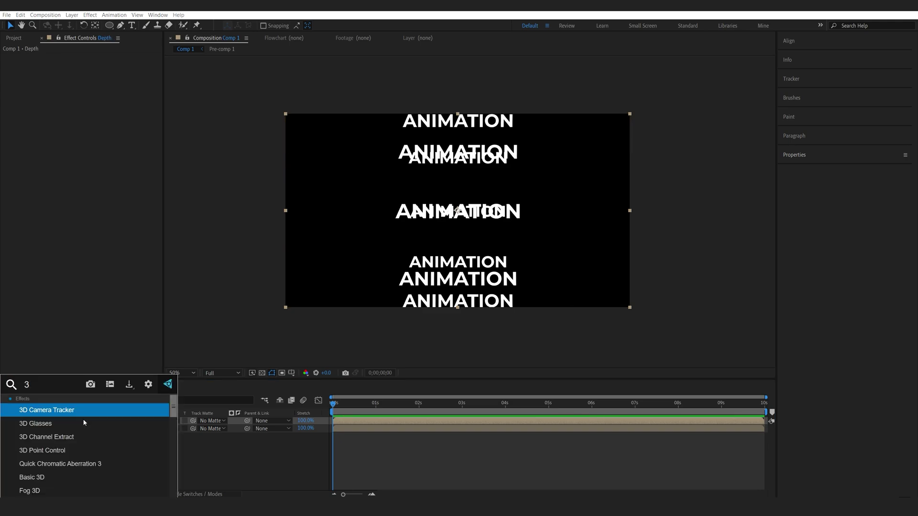
pyautogui.press('Down')
pyautogui.press('Down')
pyautogui.press('Return')
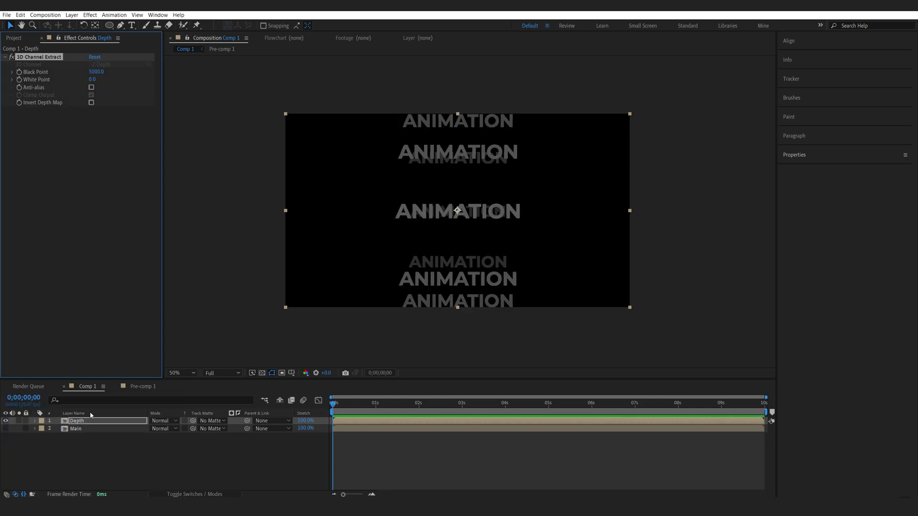
pyautogui.moveTo(96, 72); pyautogui.dragTo(101, 84)
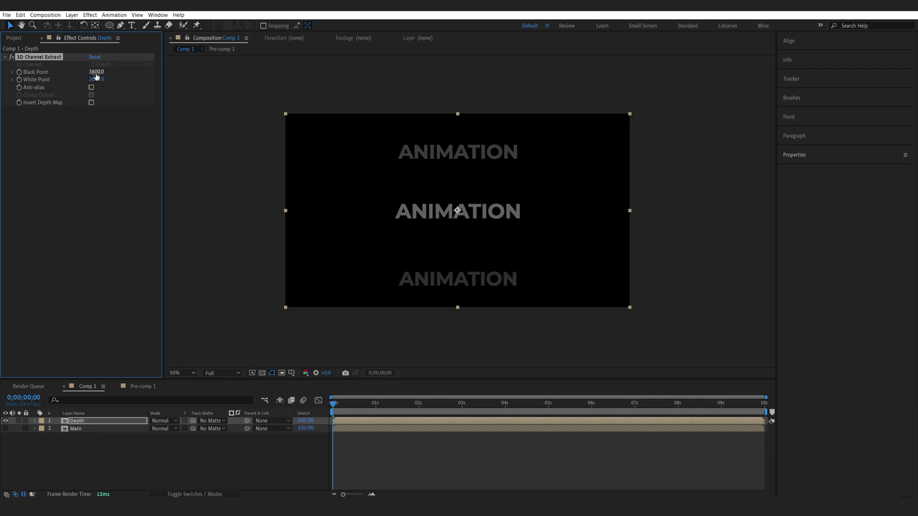
pyautogui.moveTo(97, 79); pyautogui.dragTo(85, 80)
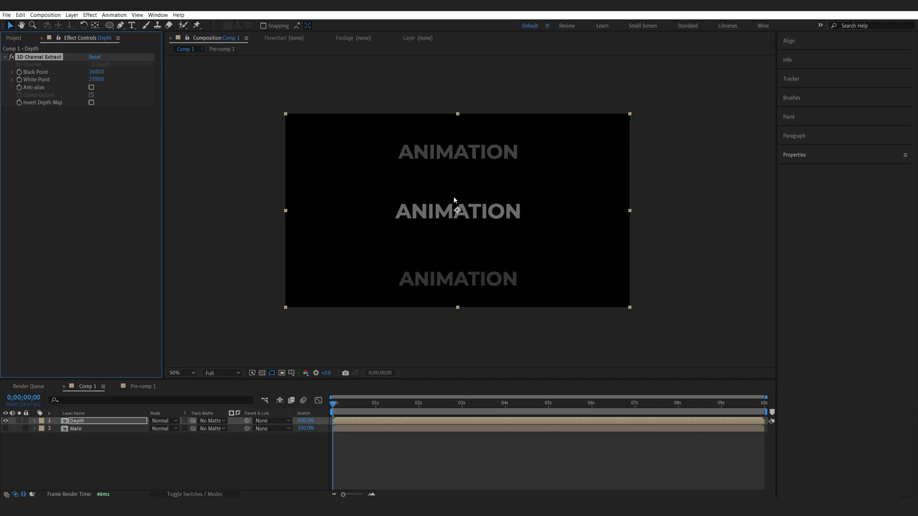
pyautogui.click(94, 419)
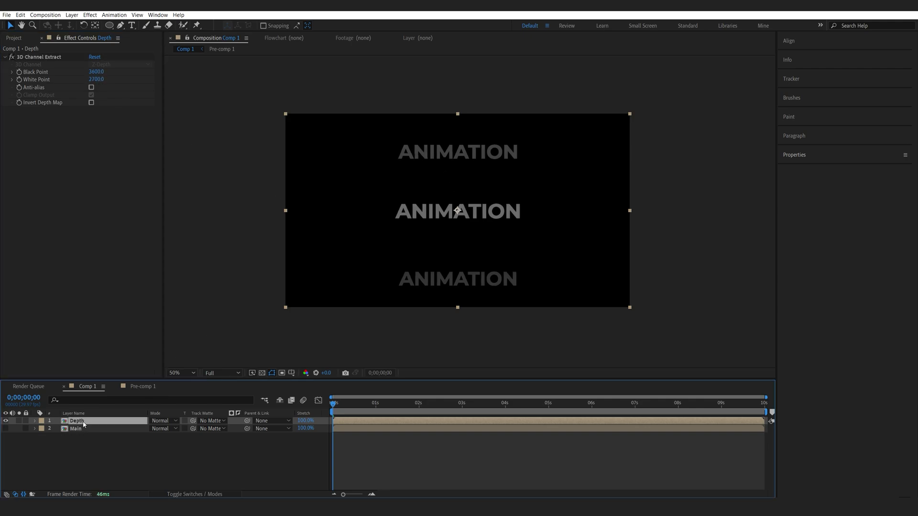
pyautogui.hotkey('ctrl', 'space')
# Add Exposure 3.31 with Offset -0.25 to Depth, enable Anti-alias, and hide Depth
pyautogui.write('ex')
pyautogui.click(61, 424)
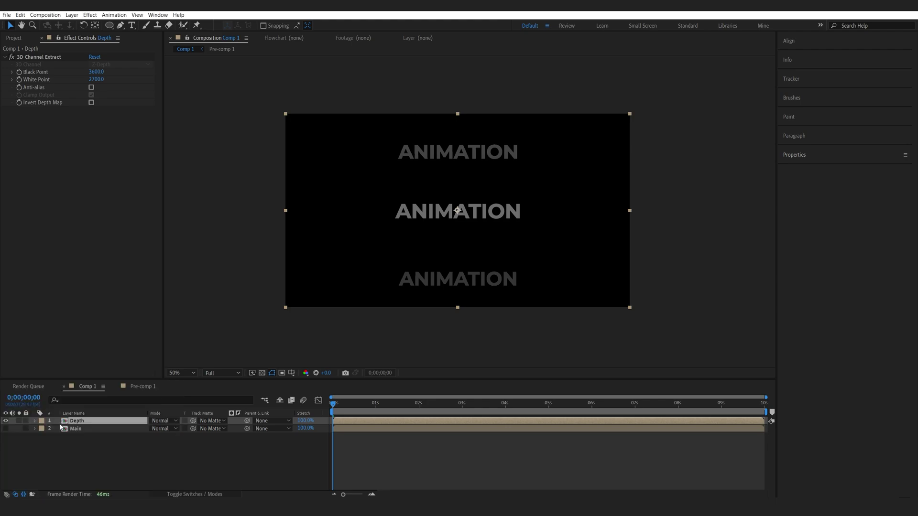
pyautogui.moveTo(97, 133); pyautogui.dragTo(259, 150)
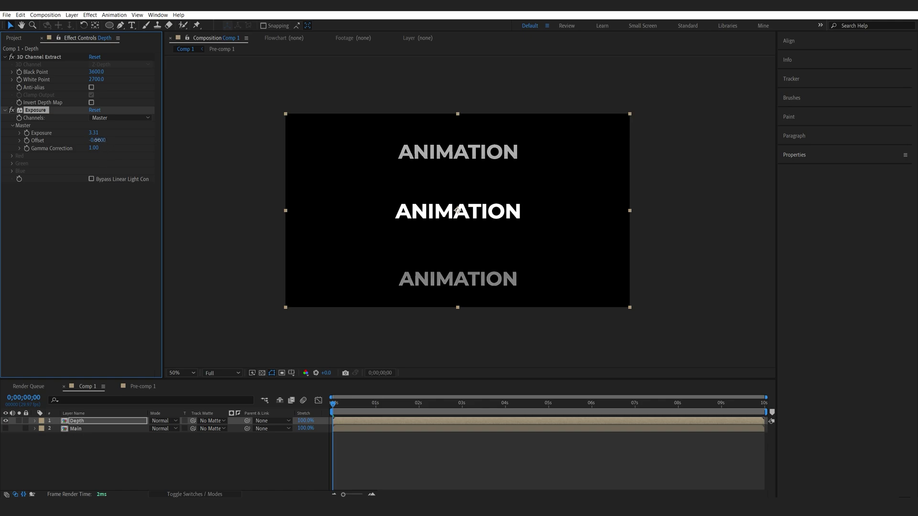
pyautogui.moveTo(97, 140)
pyautogui.mouseDown()
pyautogui.moveTo(81, 140)
pyautogui.moveTo(89, 140)
pyautogui.mouseUp()
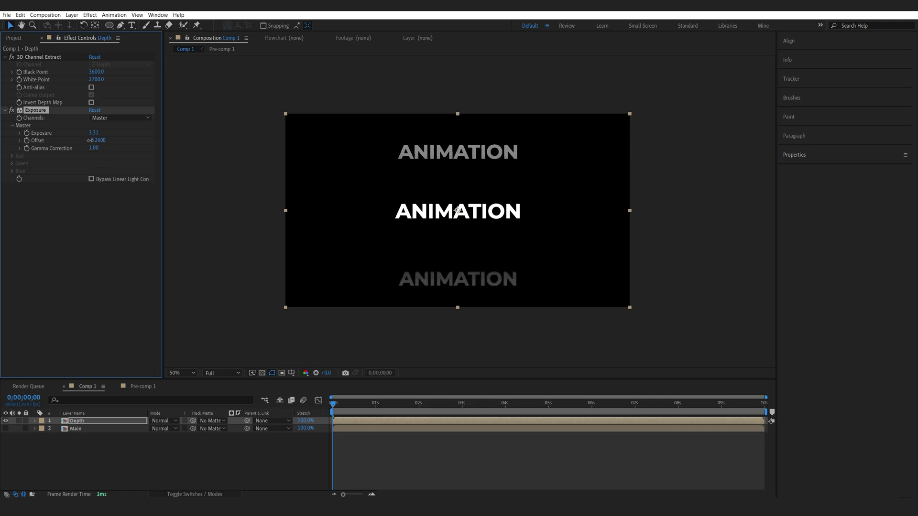
pyautogui.click(92, 88)
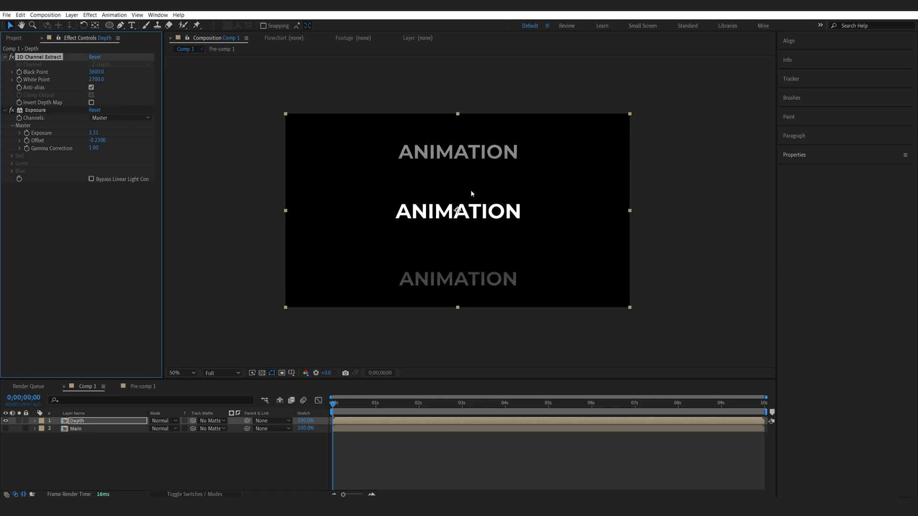
pyautogui.click(6, 424)
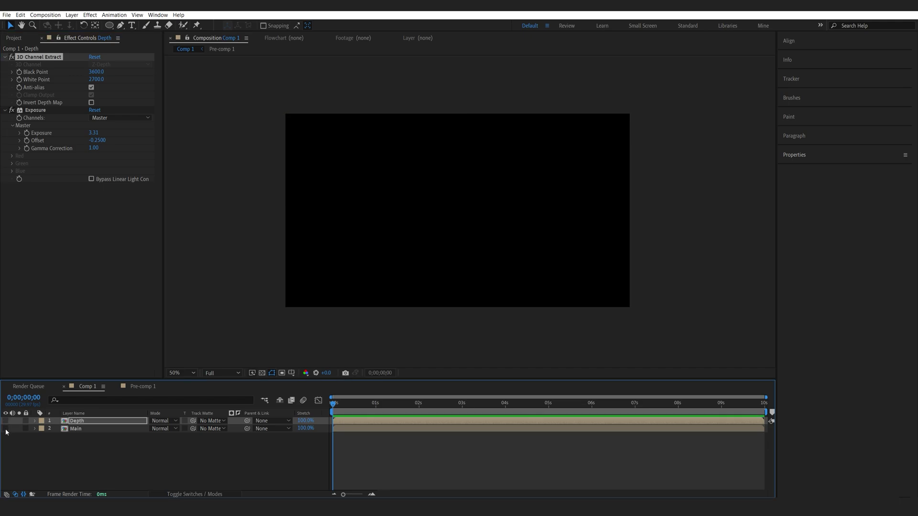
# Show Main, add a white solid named Color, and set its track matte to Depth
pyautogui.click(6, 428)
pyautogui.rightClick(151, 450)
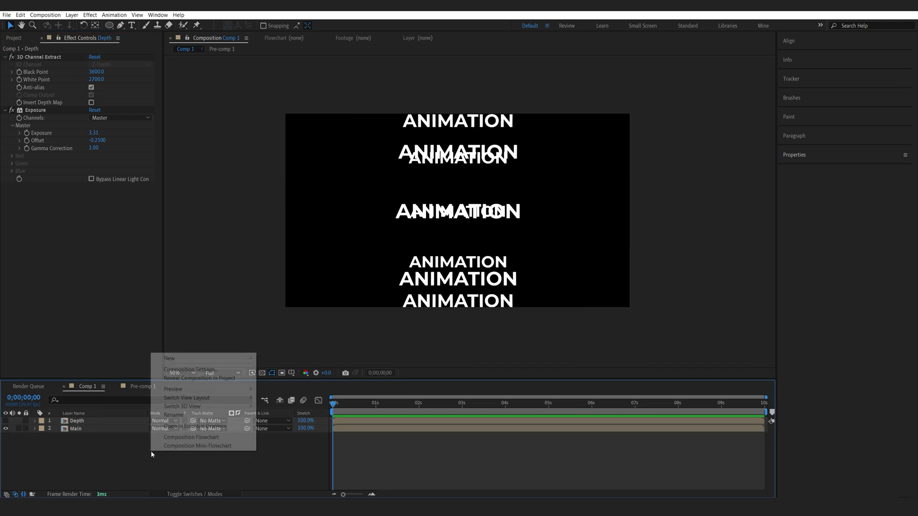
pyautogui.moveTo(180, 360)
pyautogui.click(294, 367)
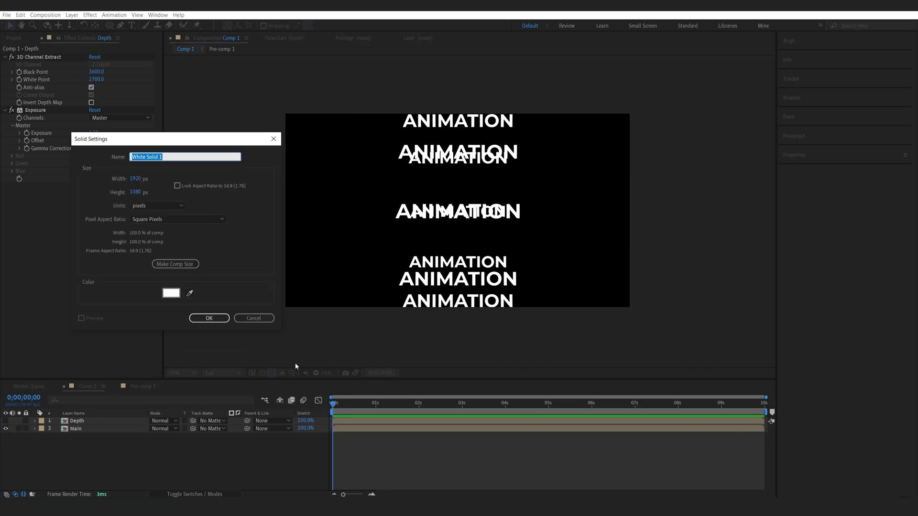
pyautogui.write('Color')
pyautogui.press('Return')
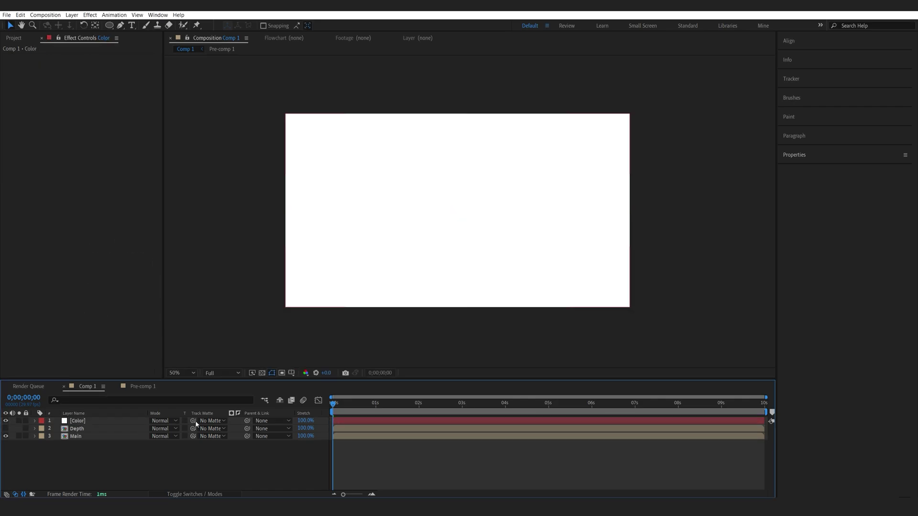
pyautogui.moveTo(193, 420); pyautogui.dragTo(101, 429)
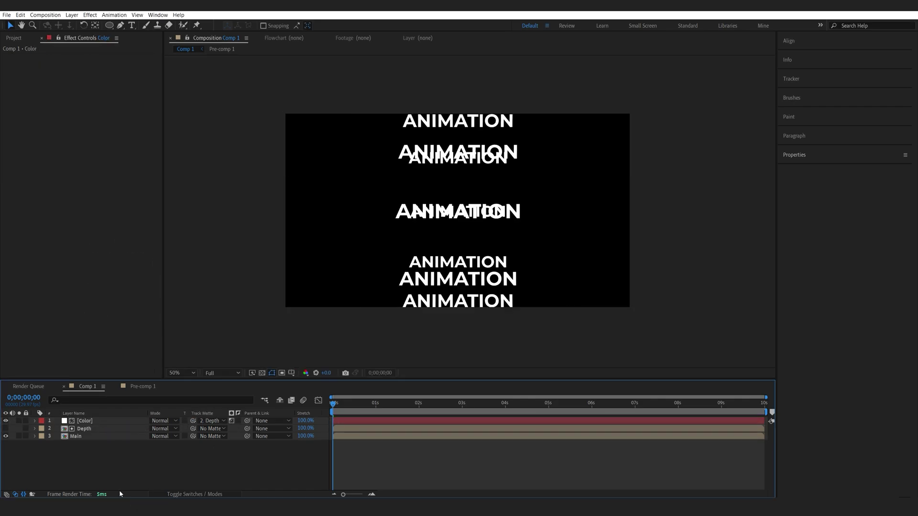
# Set the Main text layer's Opacity to 20%
pyautogui.click(77, 437)
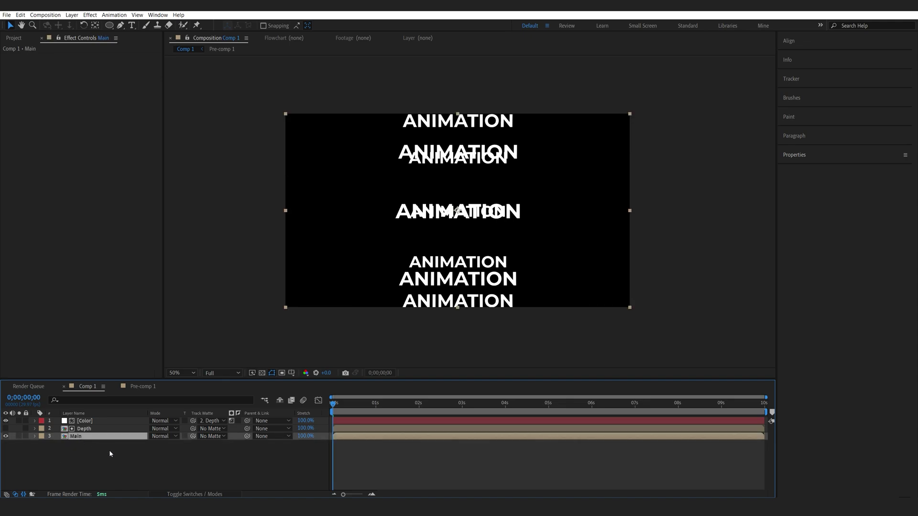
pyautogui.press('t')
pyautogui.click(157, 444)
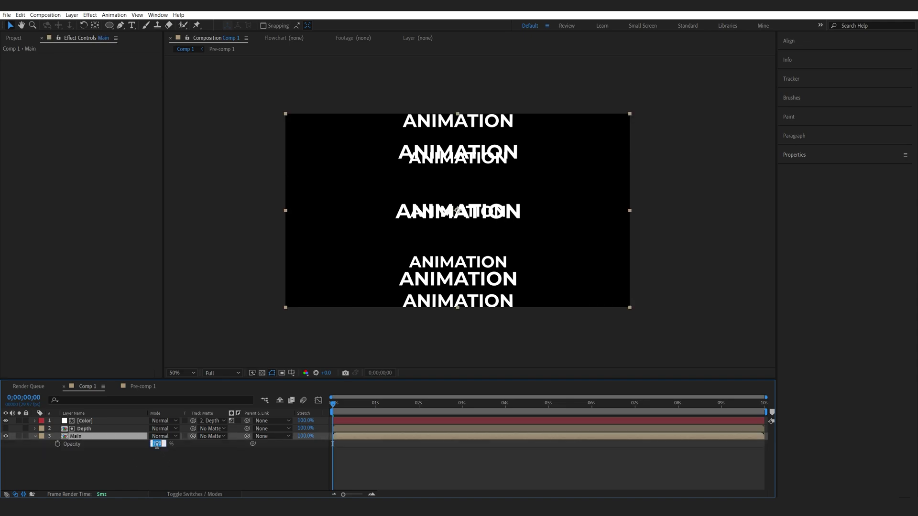
pyautogui.write('20')
pyautogui.click(194, 461)
# Apply Fast Box Blur to the Main layer with a Blur Radius of 20
pyautogui.click(95, 436)
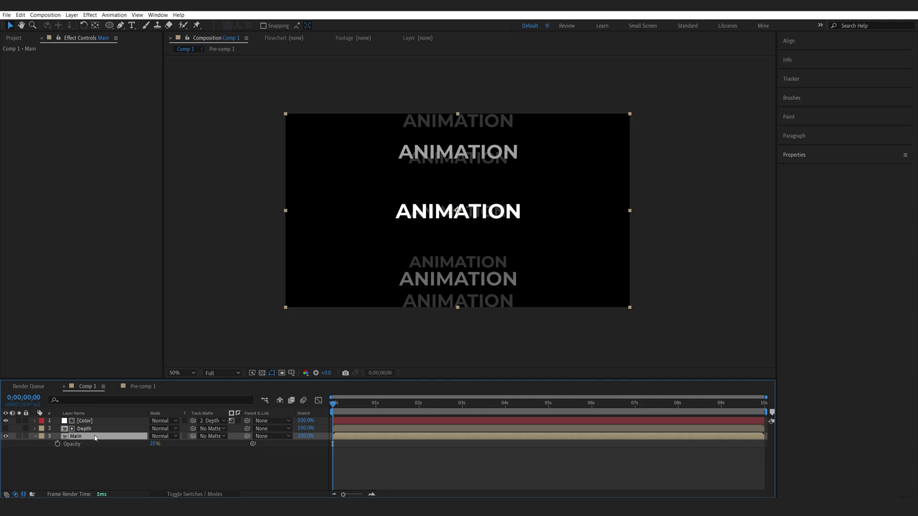
pyautogui.hotkey('ctrl', 'space')
pyautogui.write('fas')
pyautogui.click(69, 410)
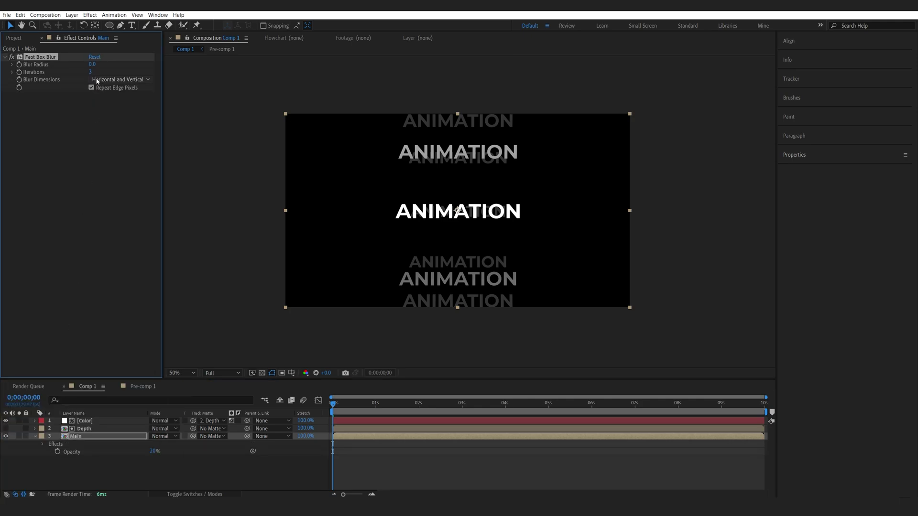
pyautogui.click(92, 64)
pyautogui.write('20')
pyautogui.press('Return')
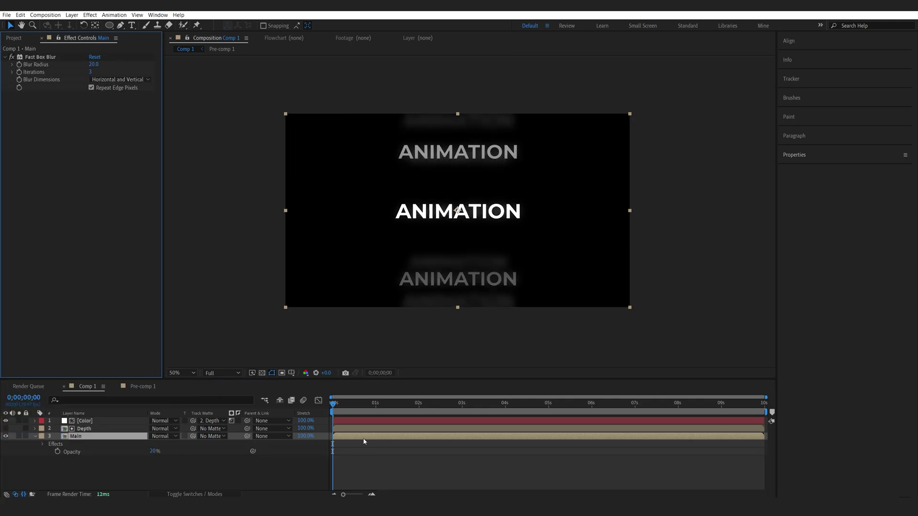
# Preview the blurred ring and return to Comp 1 at about 1 second 23 frames
pyautogui.press('space')
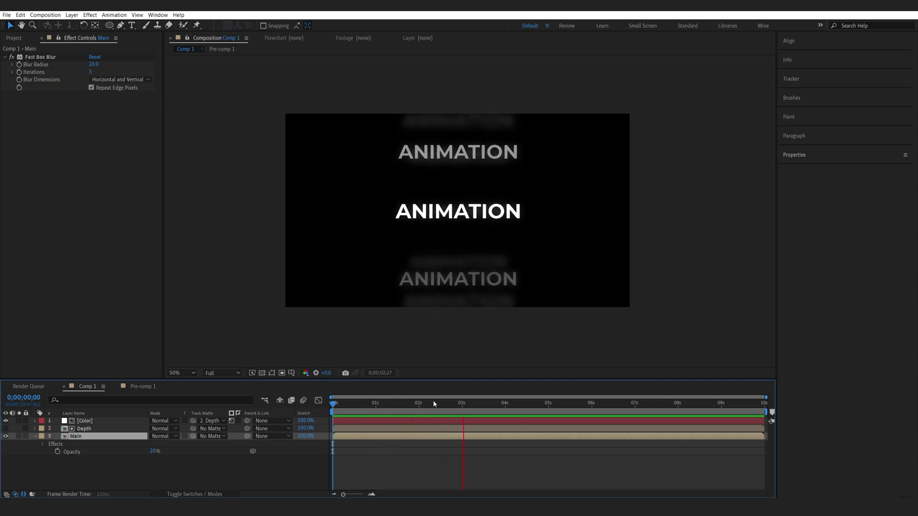
pyautogui.moveTo(464, 404); pyautogui.dragTo(406, 407)
pyautogui.click(146, 387)
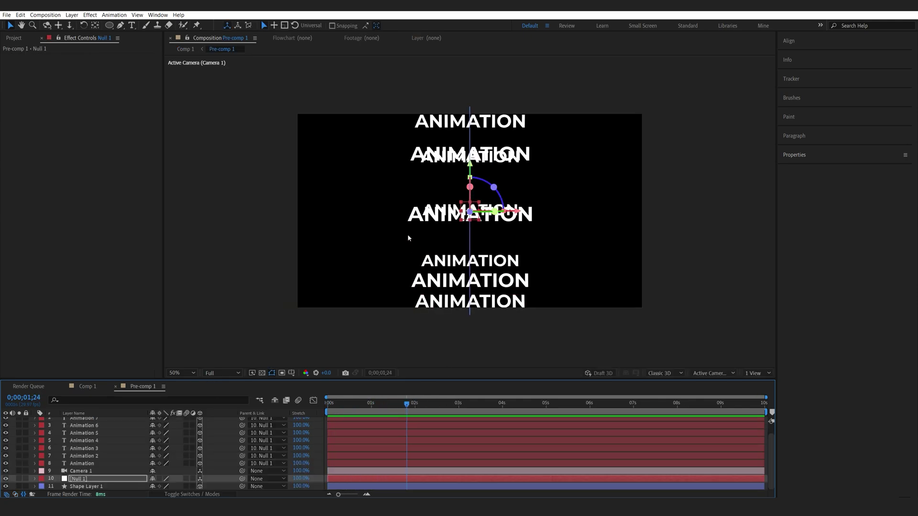
pyautogui.click(87, 386)
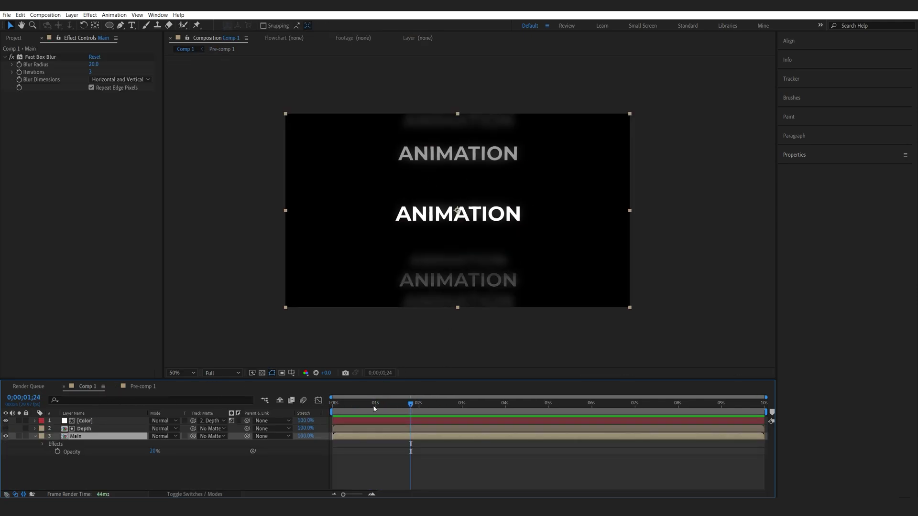
pyautogui.moveTo(409, 404)
pyautogui.mouseDown()
pyautogui.moveTo(354, 404)
pyautogui.moveTo(416, 406)
pyautogui.mouseUp()
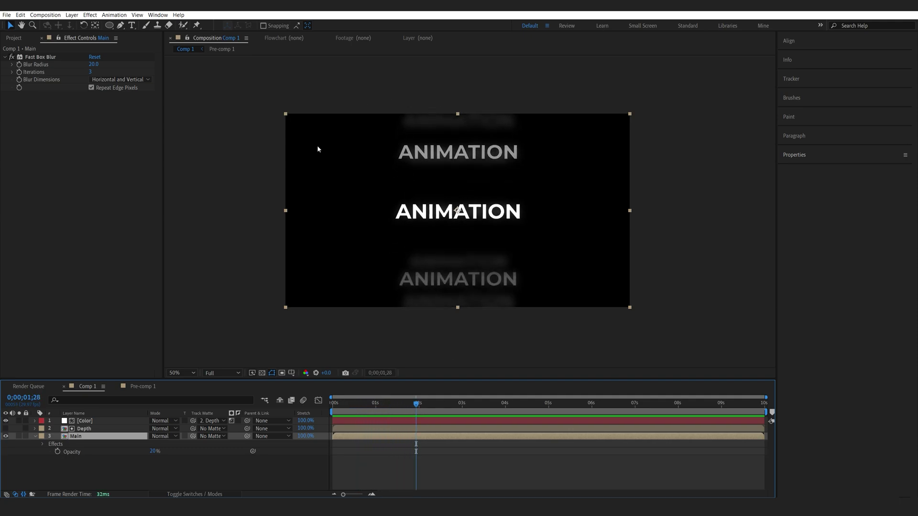
pyautogui.click(271, 475)
# Create a new solid layer named BG
pyautogui.rightClick(291, 464)
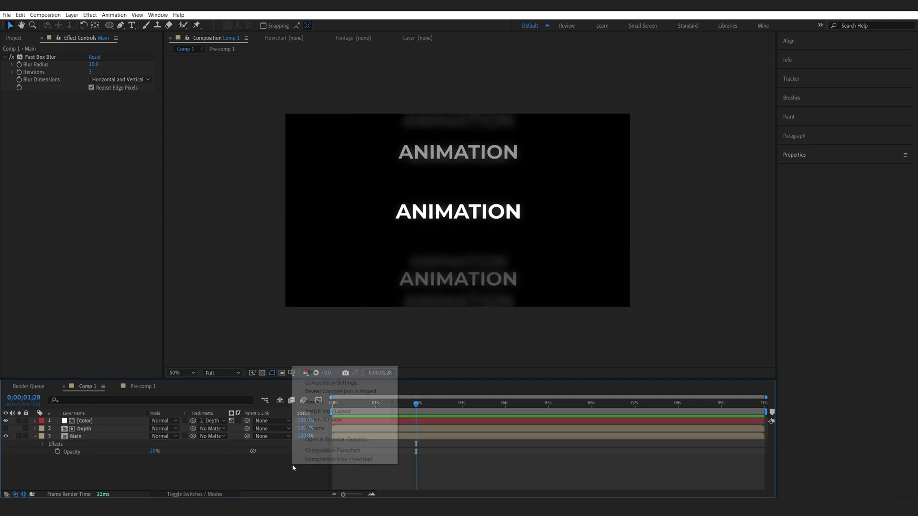
pyautogui.moveTo(344, 371)
pyautogui.click(424, 391)
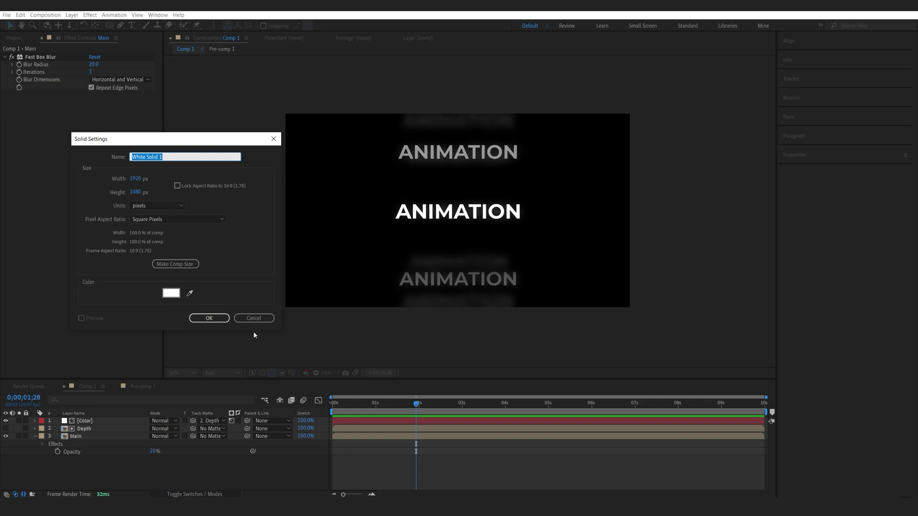
pyautogui.press('Return')
# Apply 4-Color Gradient to BG with Color 1 FF8800, and lower its opacity to darken it
pyautogui.hotkey('ctrl', 'space')
pyautogui.write('4')
pyautogui.click(110, 454)
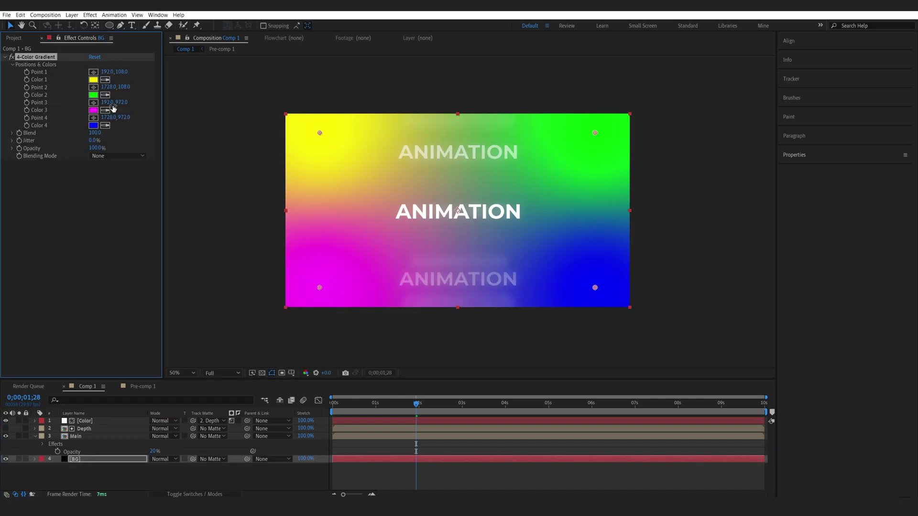
pyautogui.click(93, 80)
pyautogui.write('FF8800')
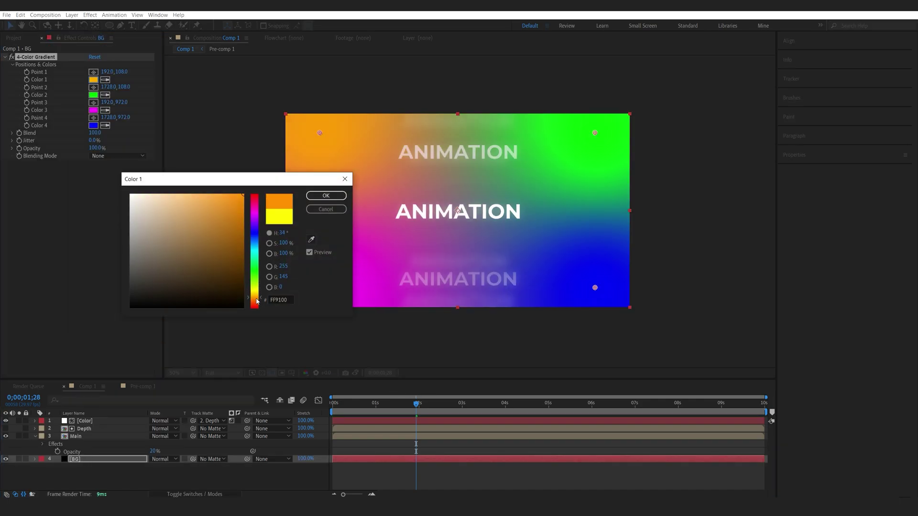
pyautogui.click(326, 195)
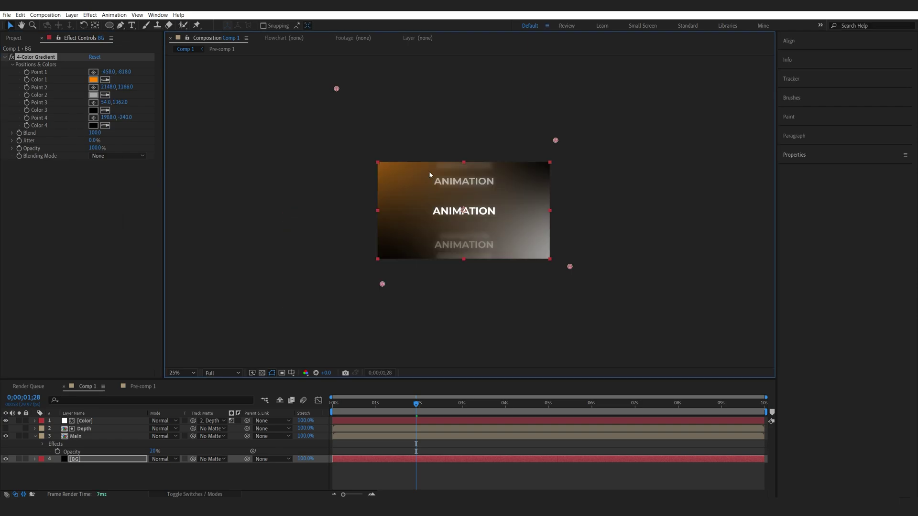
pyautogui.press('.')
pyautogui.press('.')
pyautogui.moveTo(94, 150); pyautogui.dragTo(74, 150)
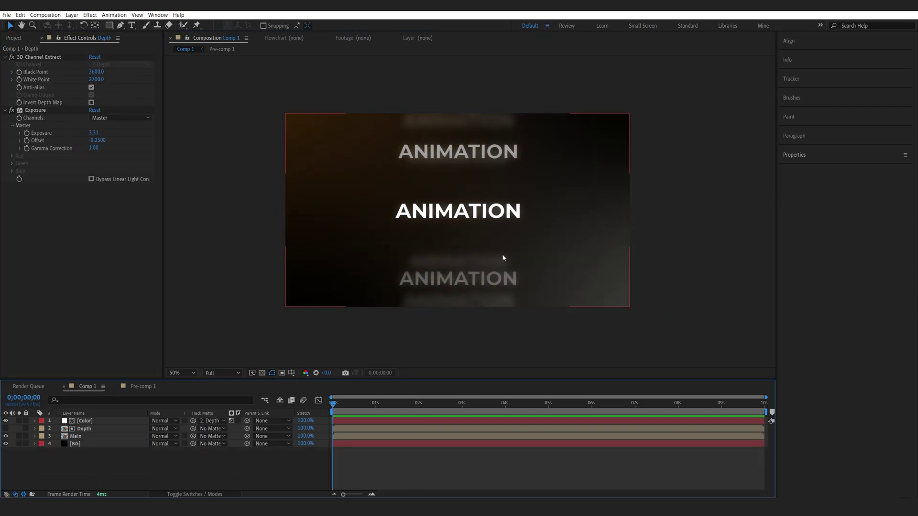
# Add an adjustment layer with a rectangle mask around the middle ANIMATION word
pyautogui.rightClick(199, 463)
pyautogui.moveTo(216, 365)
pyautogui.click(358, 430)
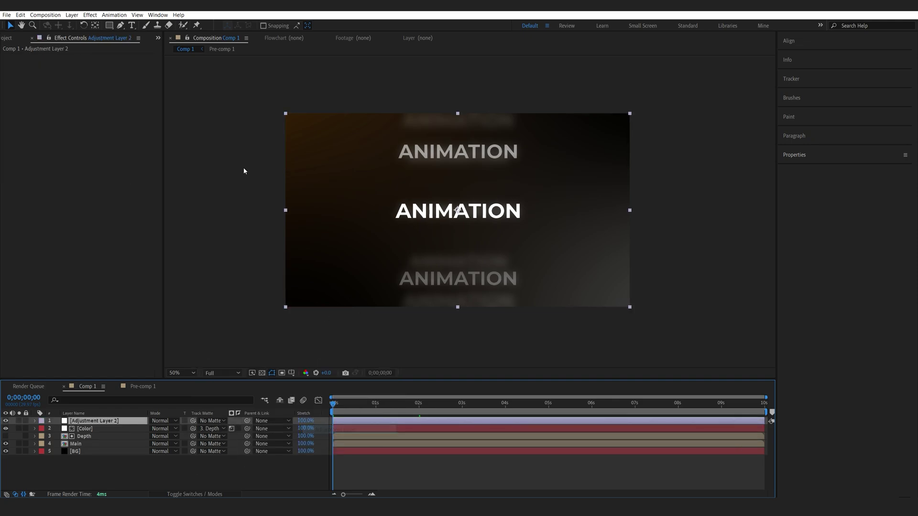
pyautogui.click(109, 24)
pyautogui.moveTo(273, 188); pyautogui.dragTo(644, 235)
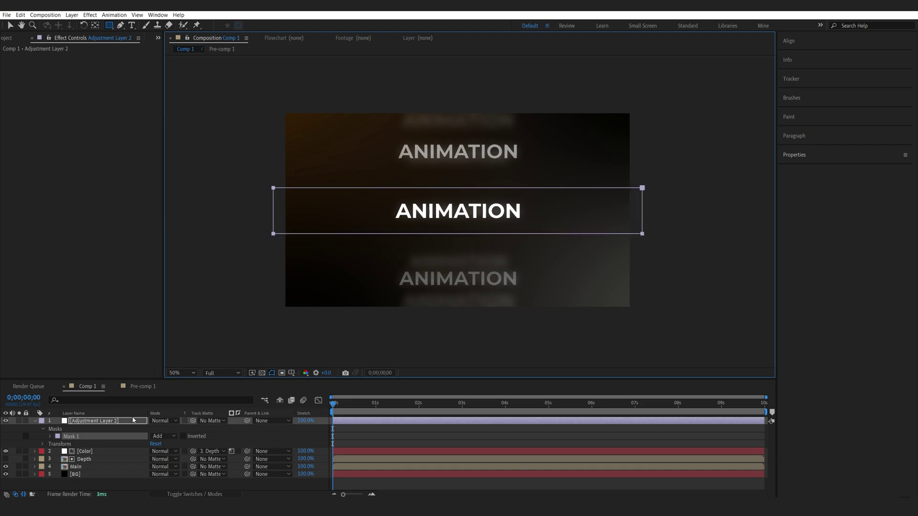
# Apply Fast Box Blur with a Blur Radius of 5 to the adjustment layer
pyautogui.hotkey('ctrl', 'space')
pyautogui.write('fa')
pyautogui.press('Return')
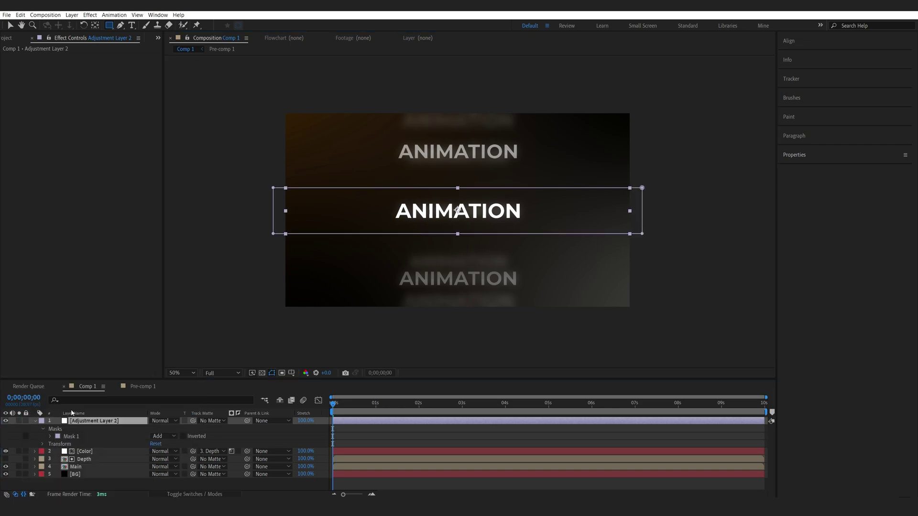
pyautogui.click(91, 64)
pyautogui.write('5')
pyautogui.press('Return')
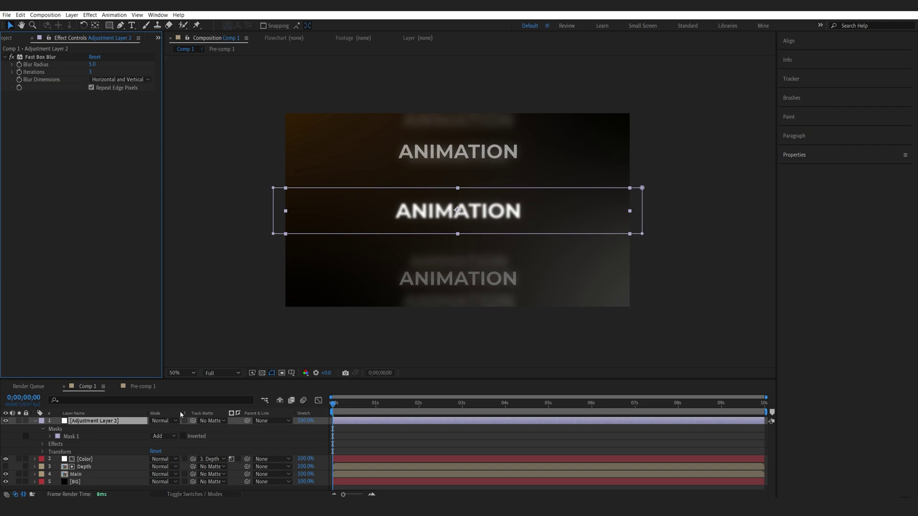
# Set the mask mode to Subtract and preview the finished animation
pyautogui.click(161, 436)
pyautogui.click(169, 394)
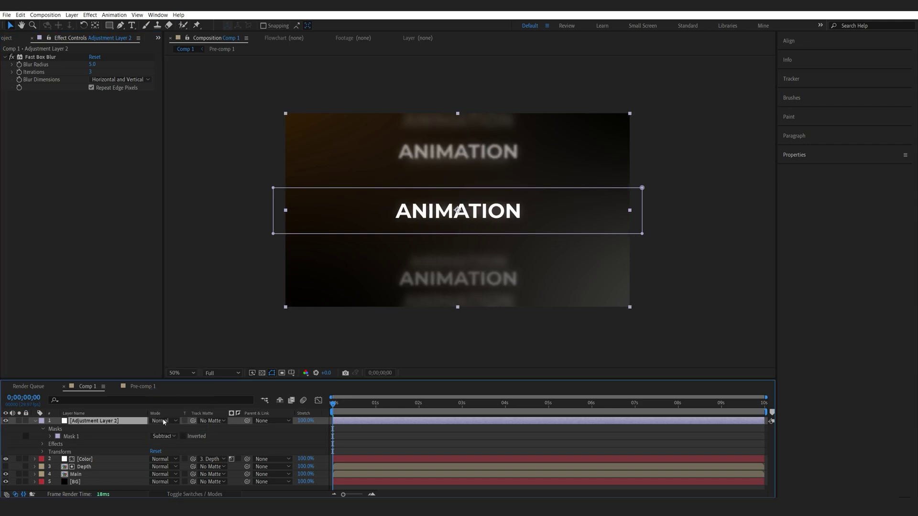
pyautogui.click(241, 444)
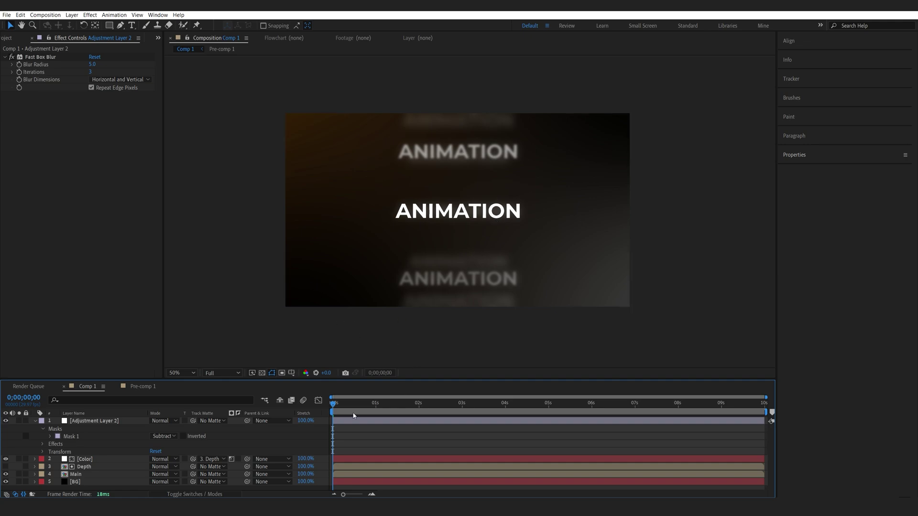
pyautogui.press('space')
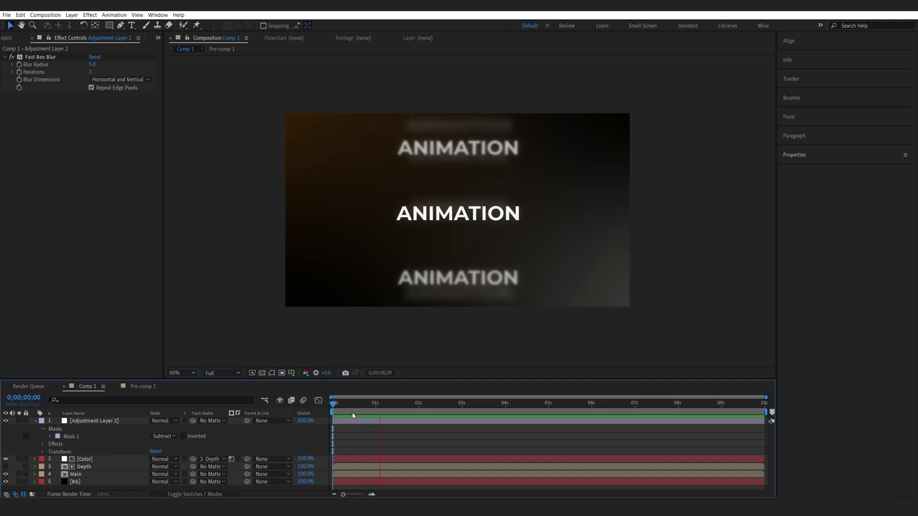